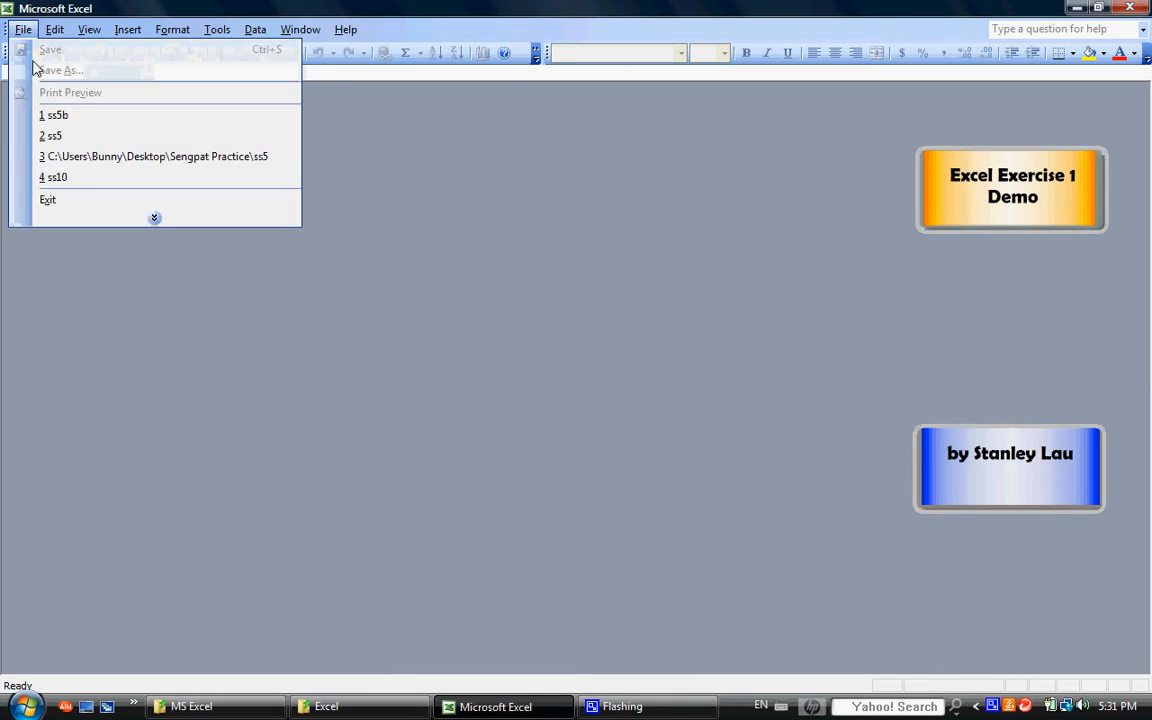
Step: Create a new blank workbook
click(89, 225)
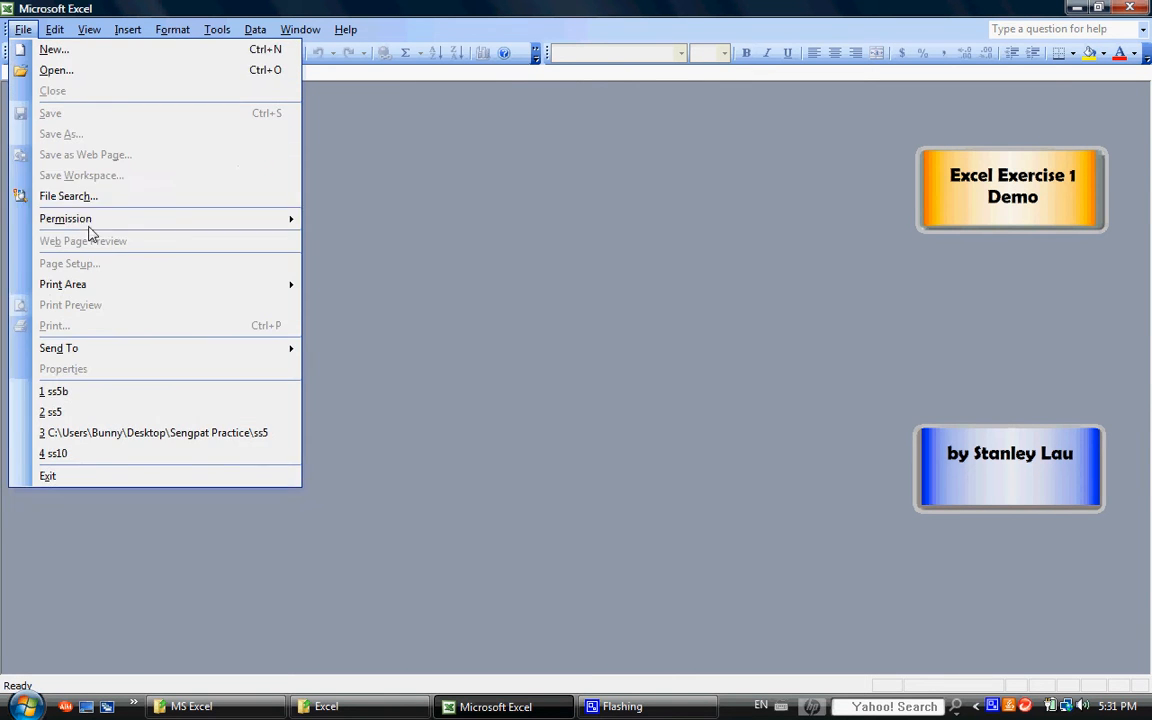
click(60, 50)
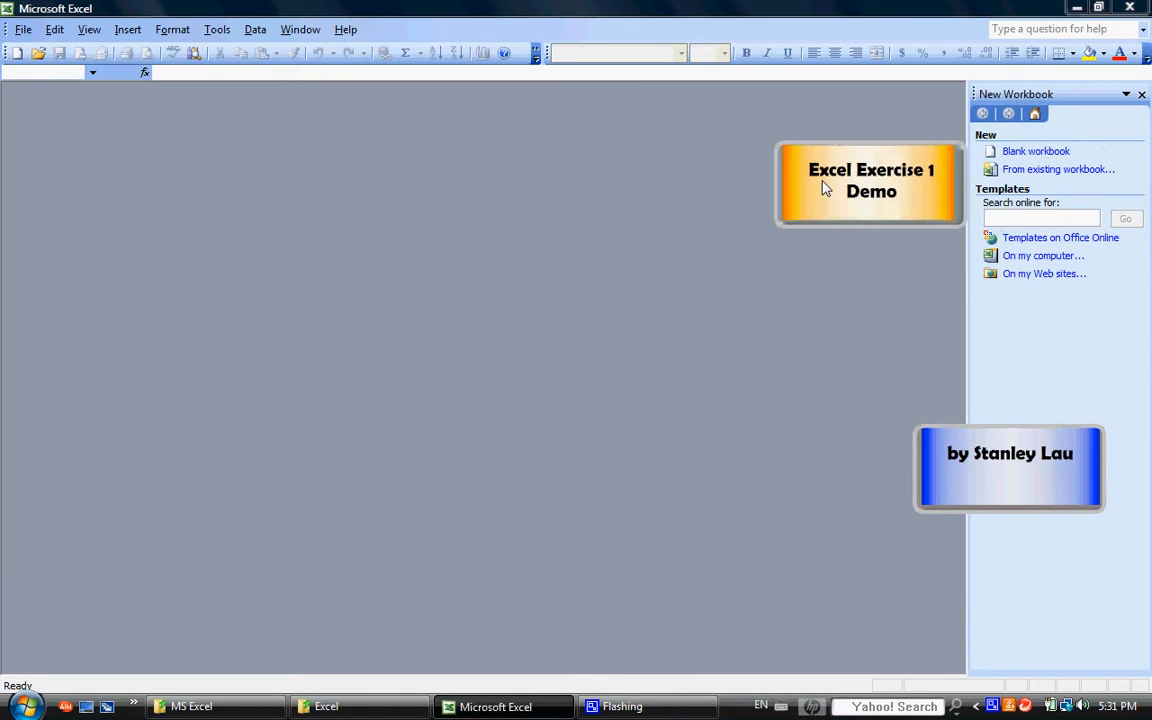
click(1019, 158)
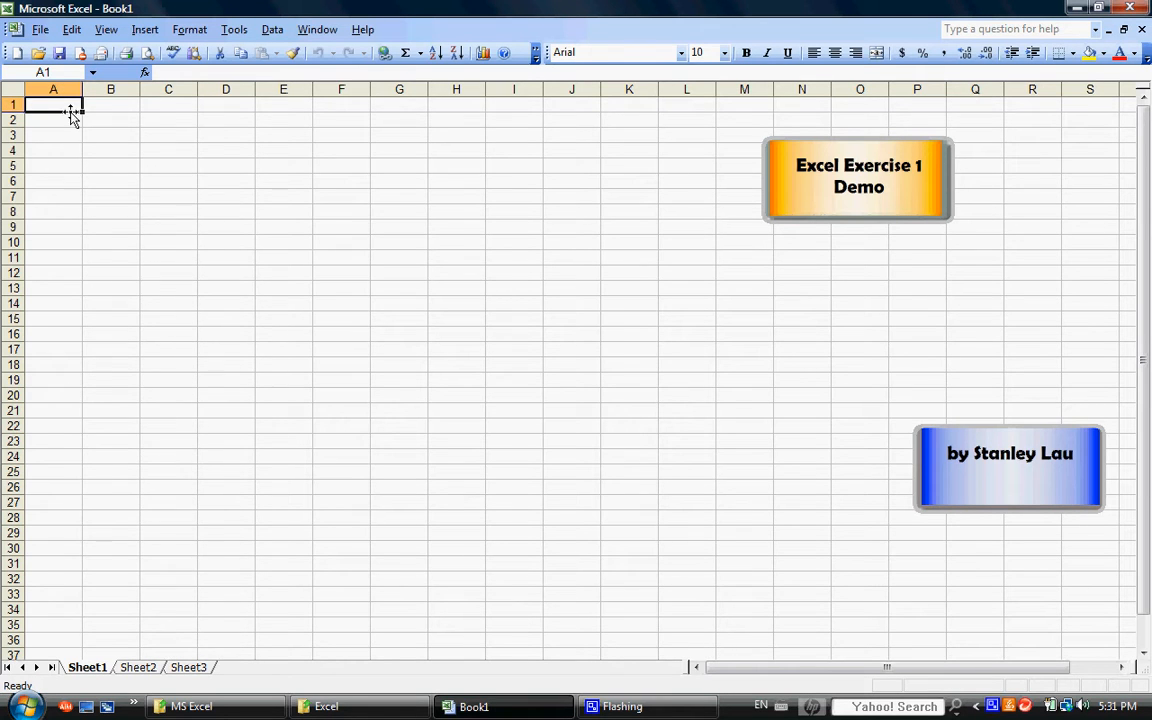
click(224, 210)
click(316, 273)
click(170, 302)
click(110, 212)
click(285, 181)
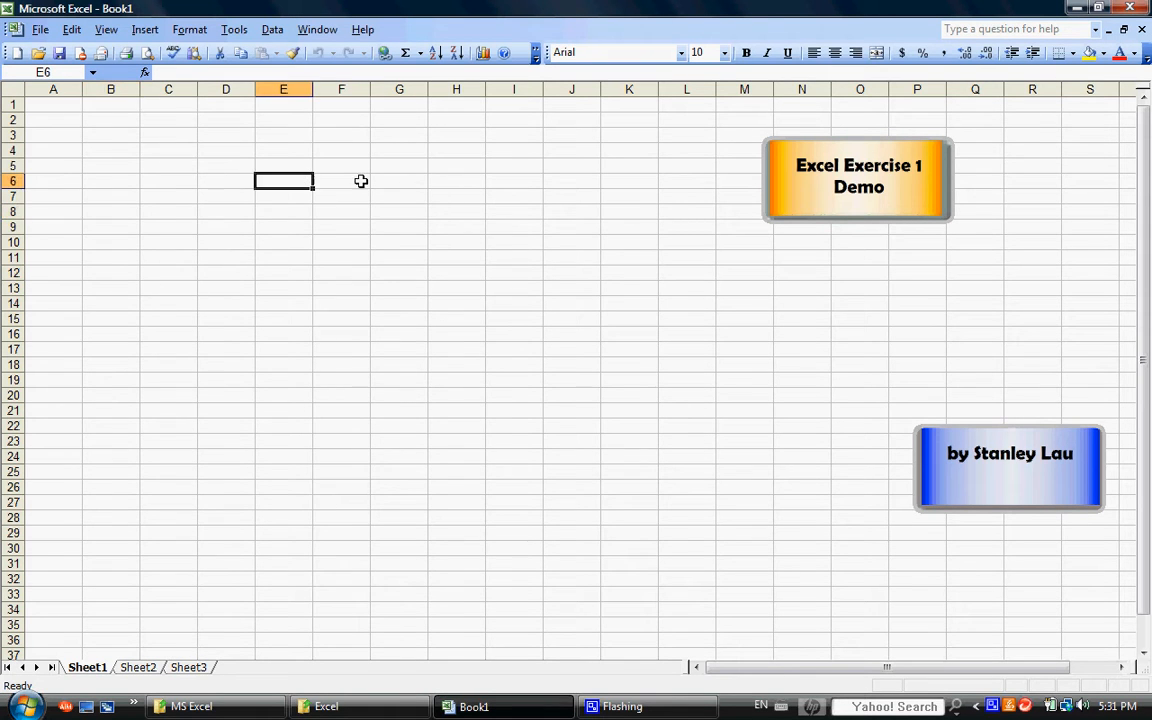
click(390, 253)
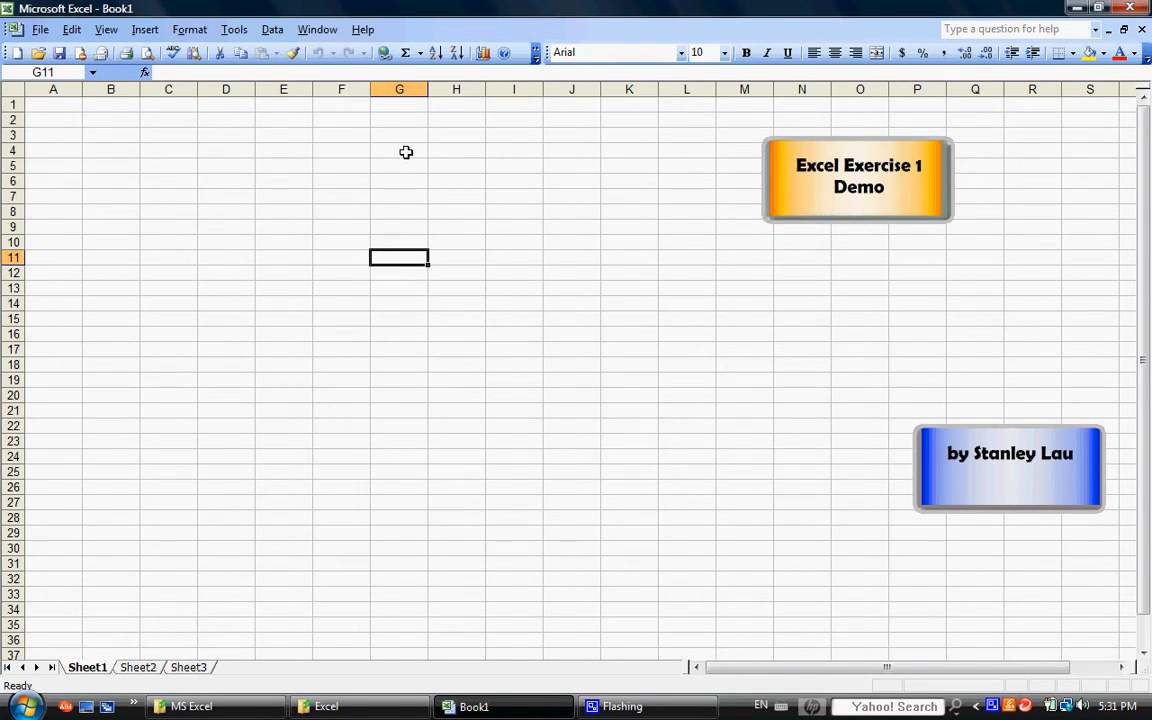
click(42, 72)
click(398, 257)
click(39, 73)
click(385, 266)
click(64, 70)
click(158, 183)
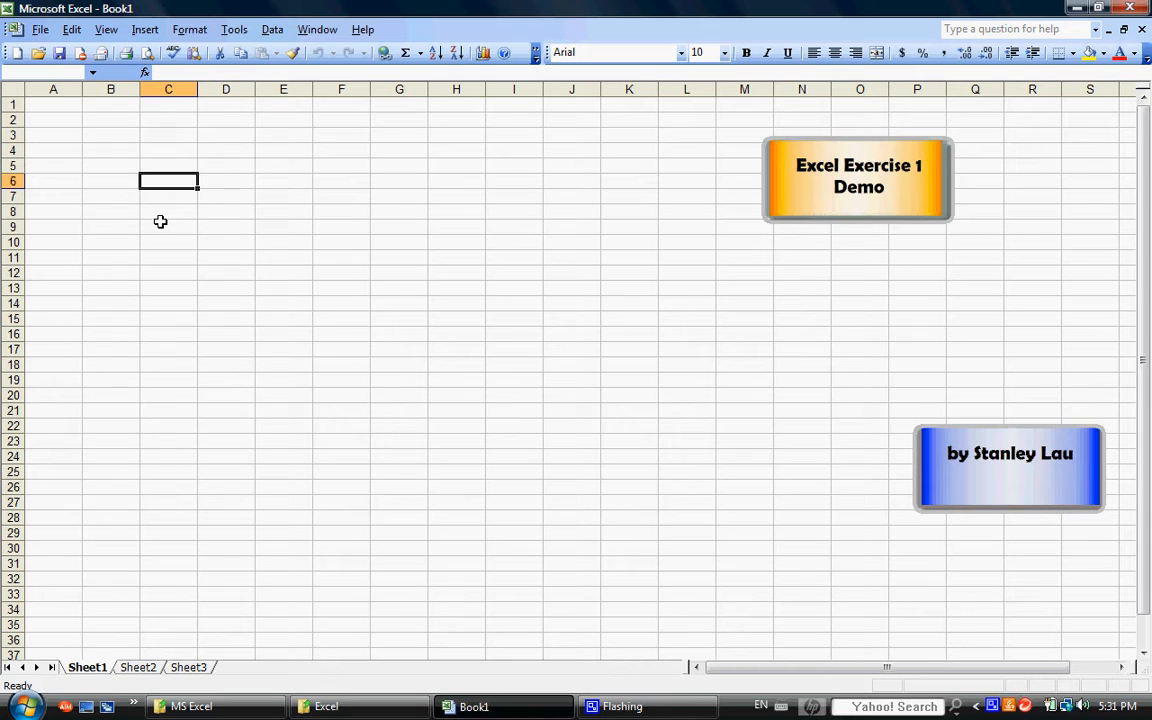
click(160, 222)
click(97, 147)
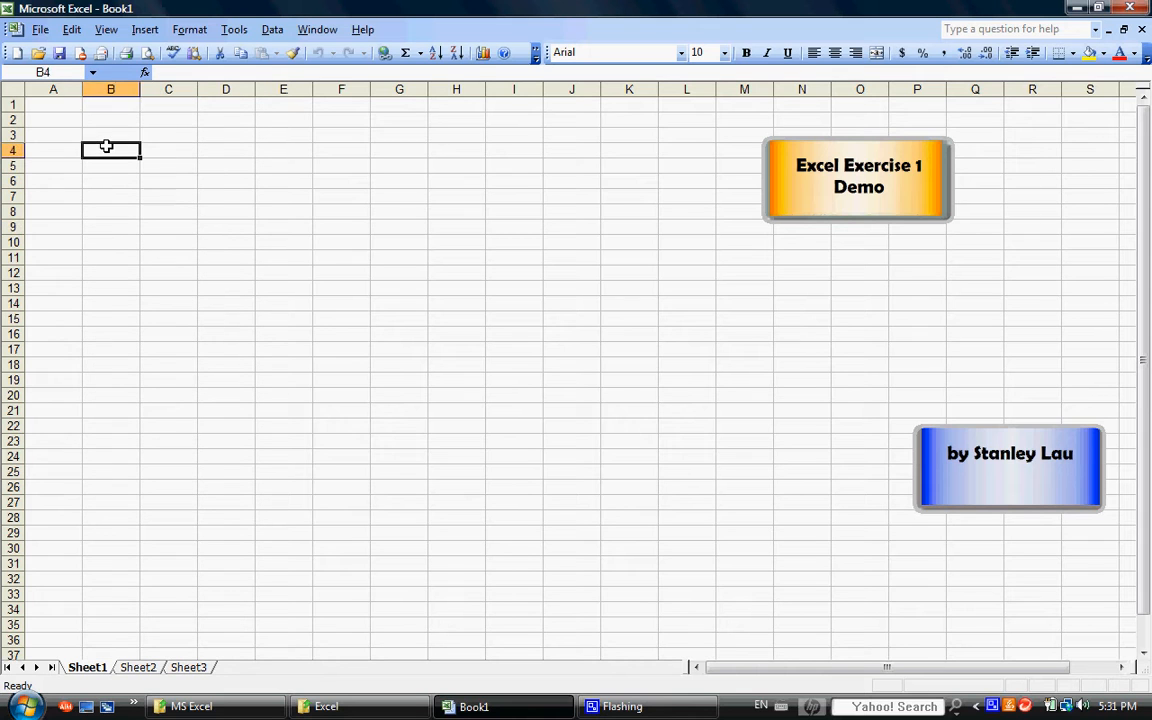
click(292, 152)
click(265, 213)
click(175, 226)
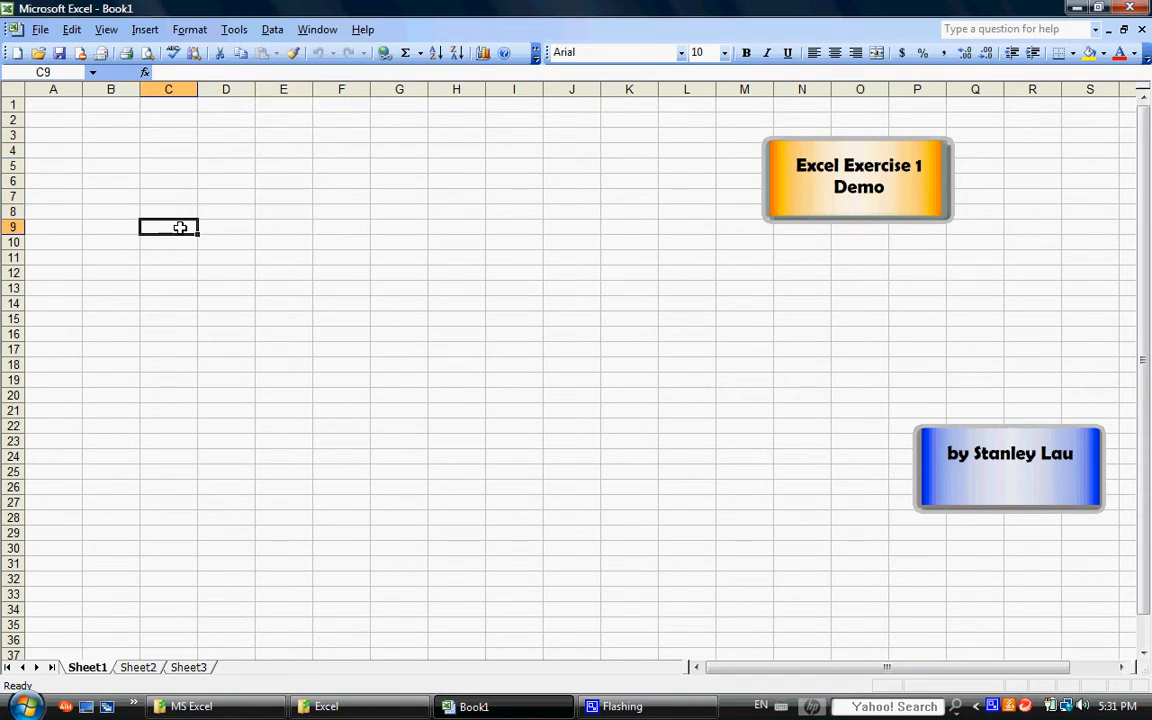
click(110, 182)
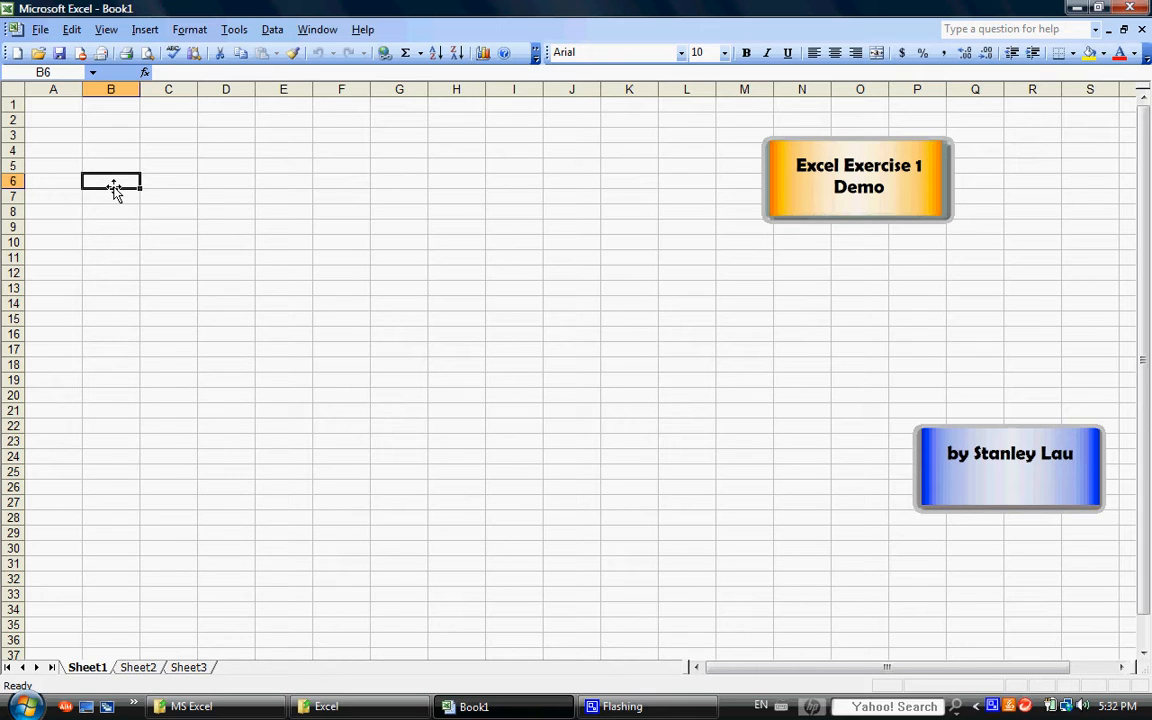
Step: Enter the title "The Chocolate Palace" in cell A1
click(60, 106)
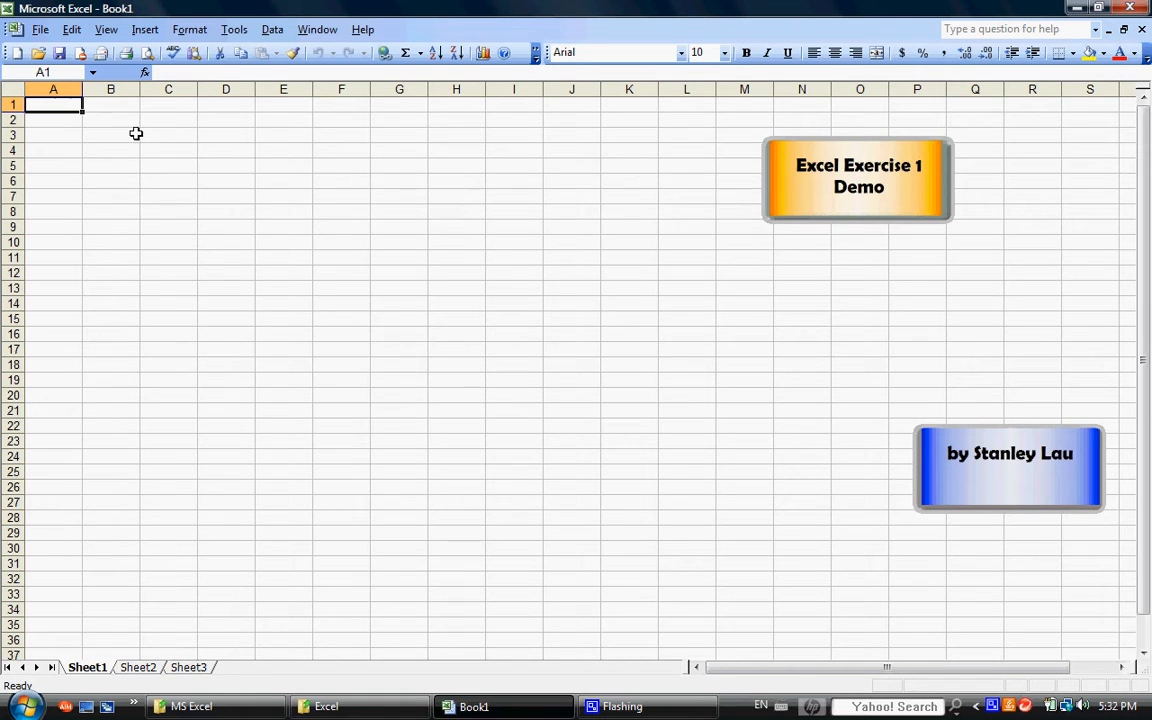
text(The Chocolate Palace)
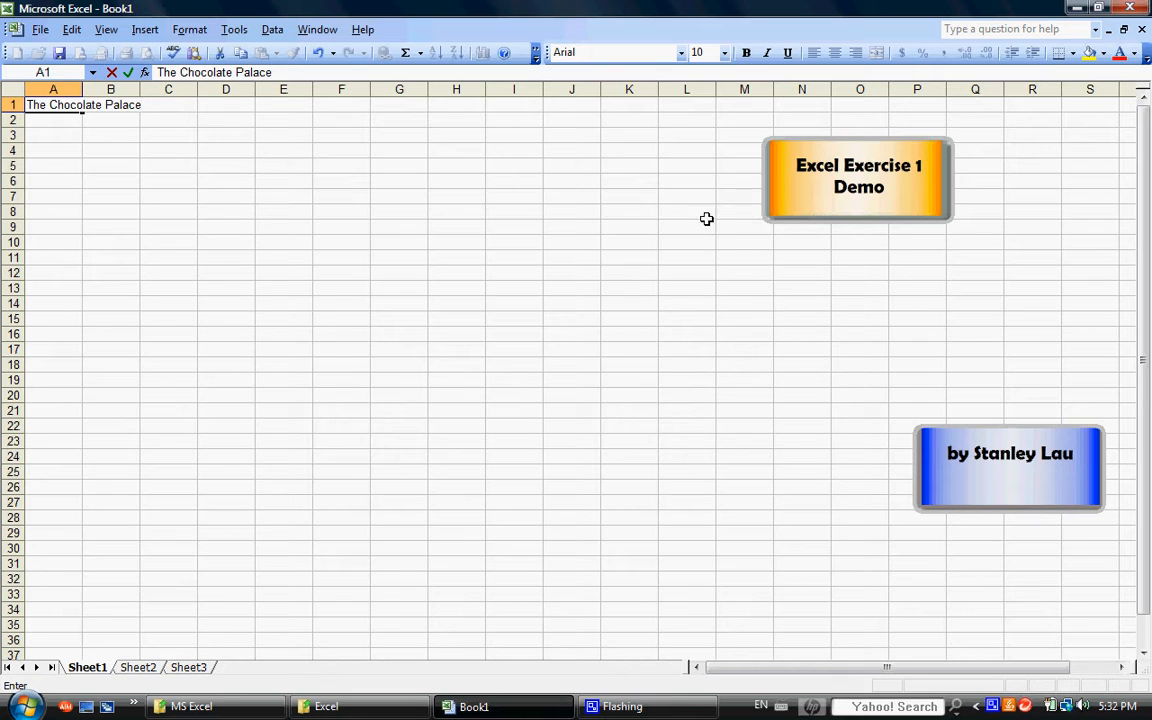
key(Return)
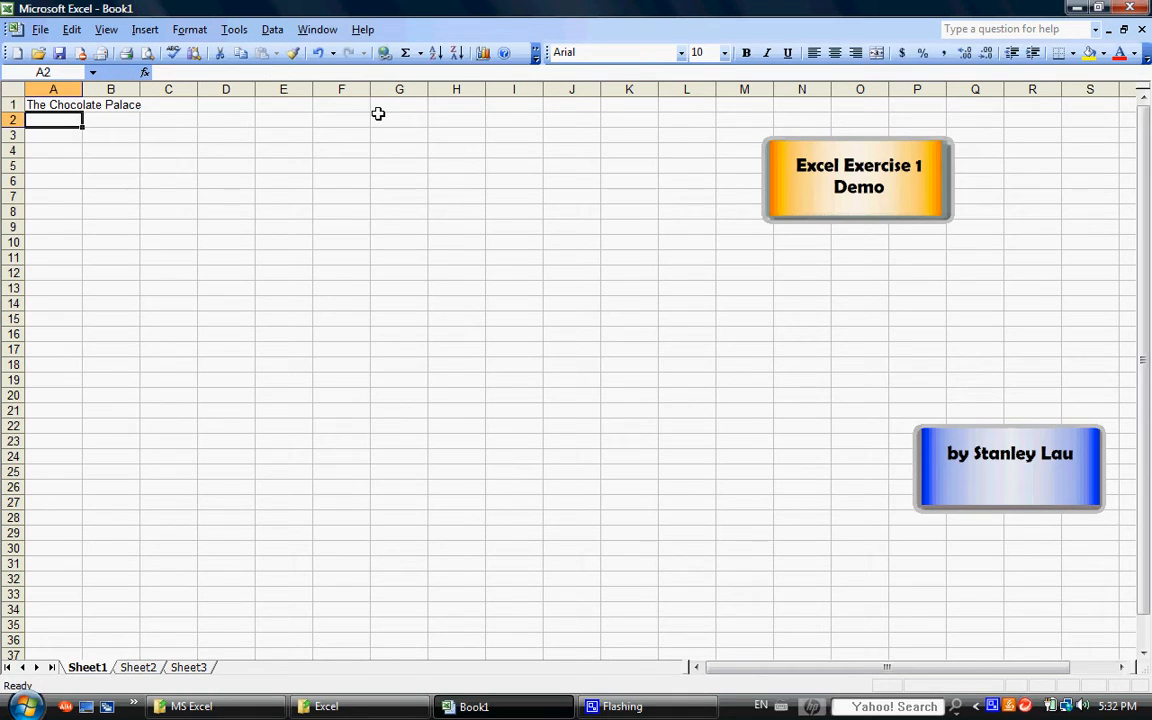
Step: Enter the product names Truffles in cell A4 and Chocolate Bars in cell A5
click(65, 153)
text(Truffle)
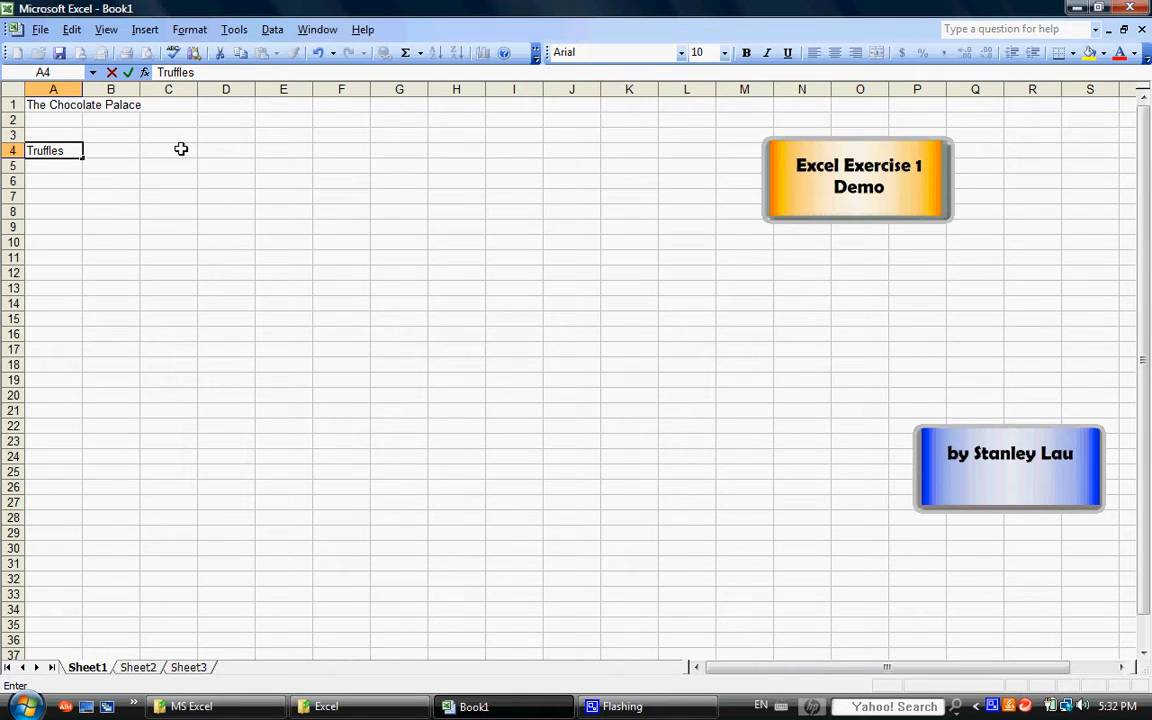
text(s)
click(69, 167)
text(Cho)
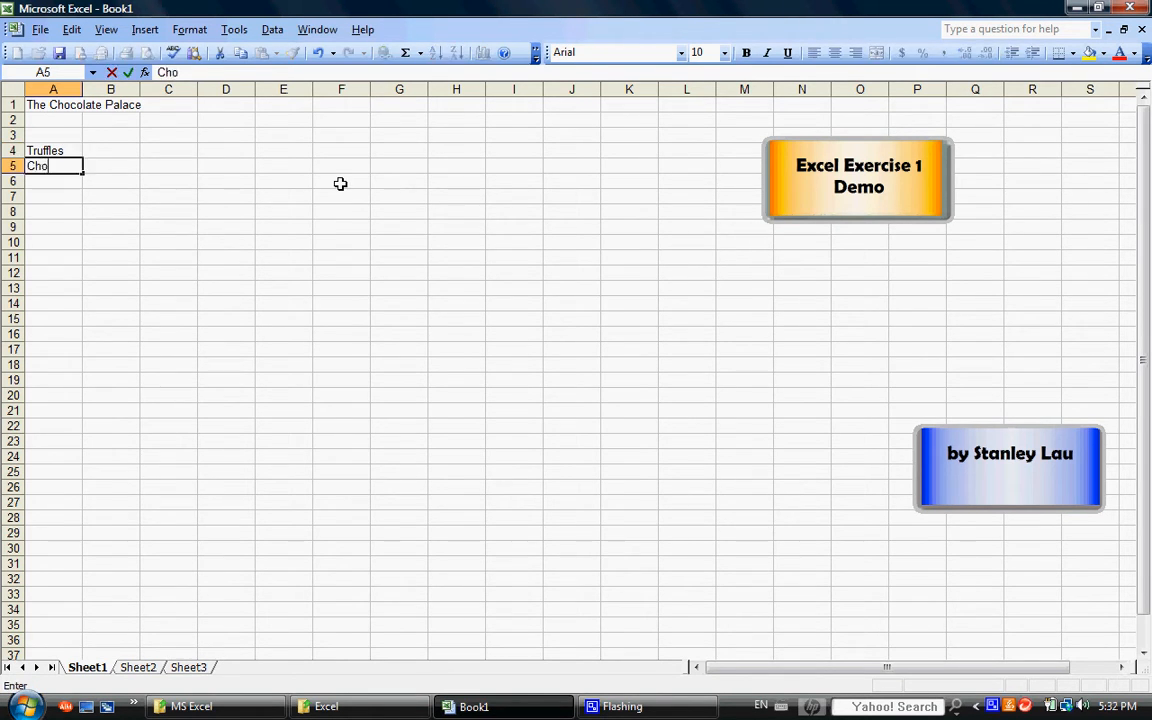
text(colate Ba)
key(Return)
Step: Continue the product list with Bon Bons in A6, Fudge sauce in A7 and Brownies in A8
text(Bon Bons)
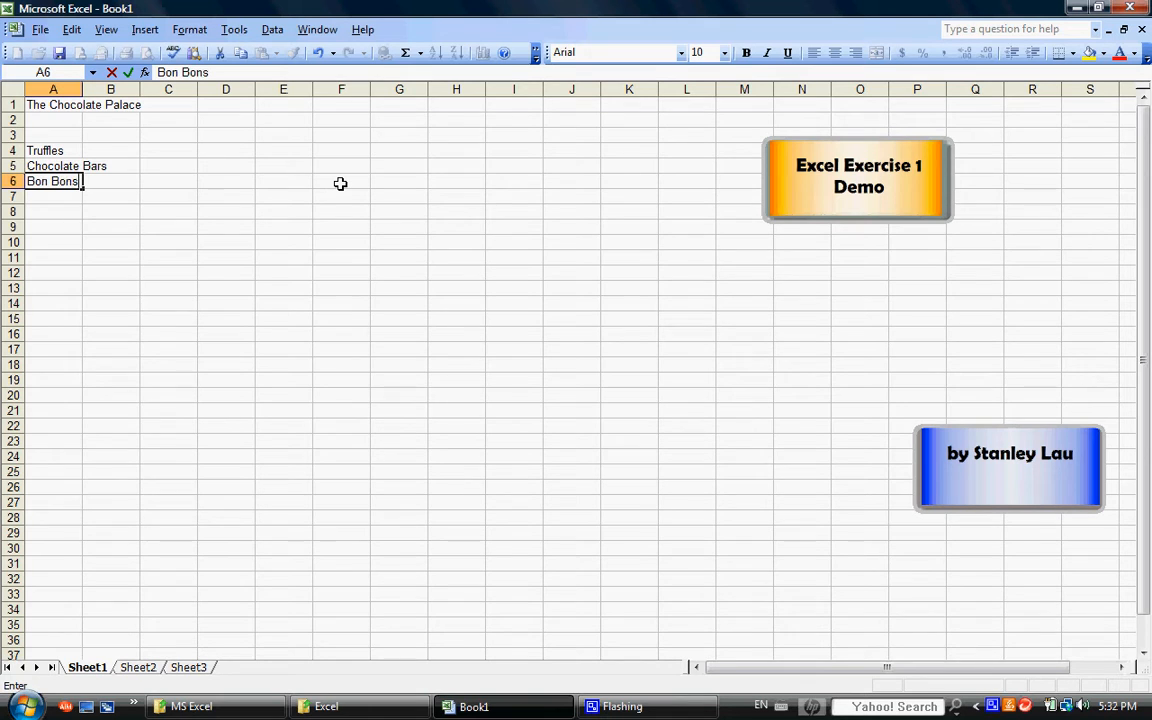
key(Return)
text(Fudg)
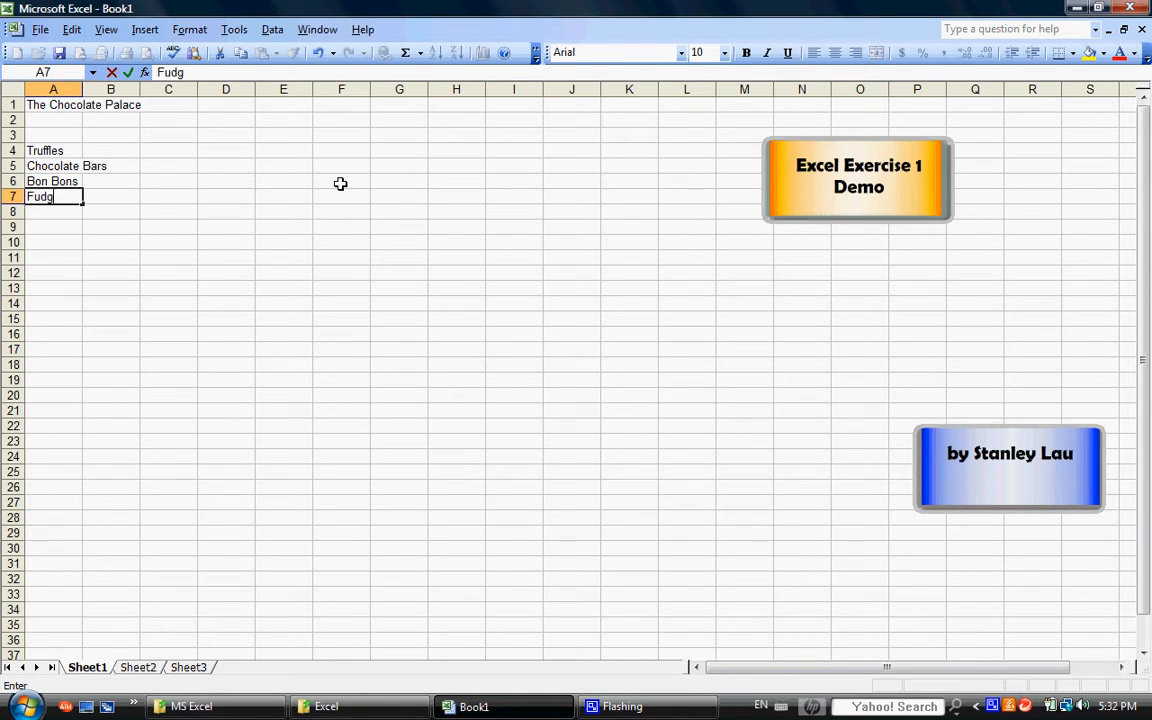
text(e sauce)
key(Return)
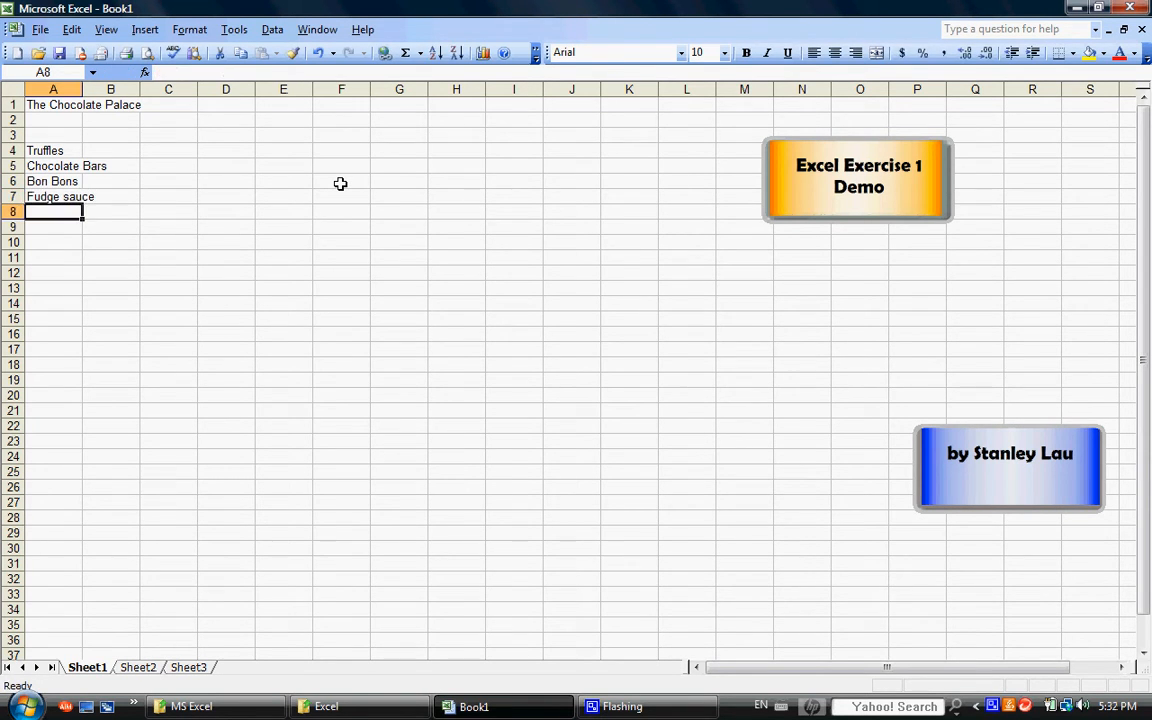
text(Brownies)
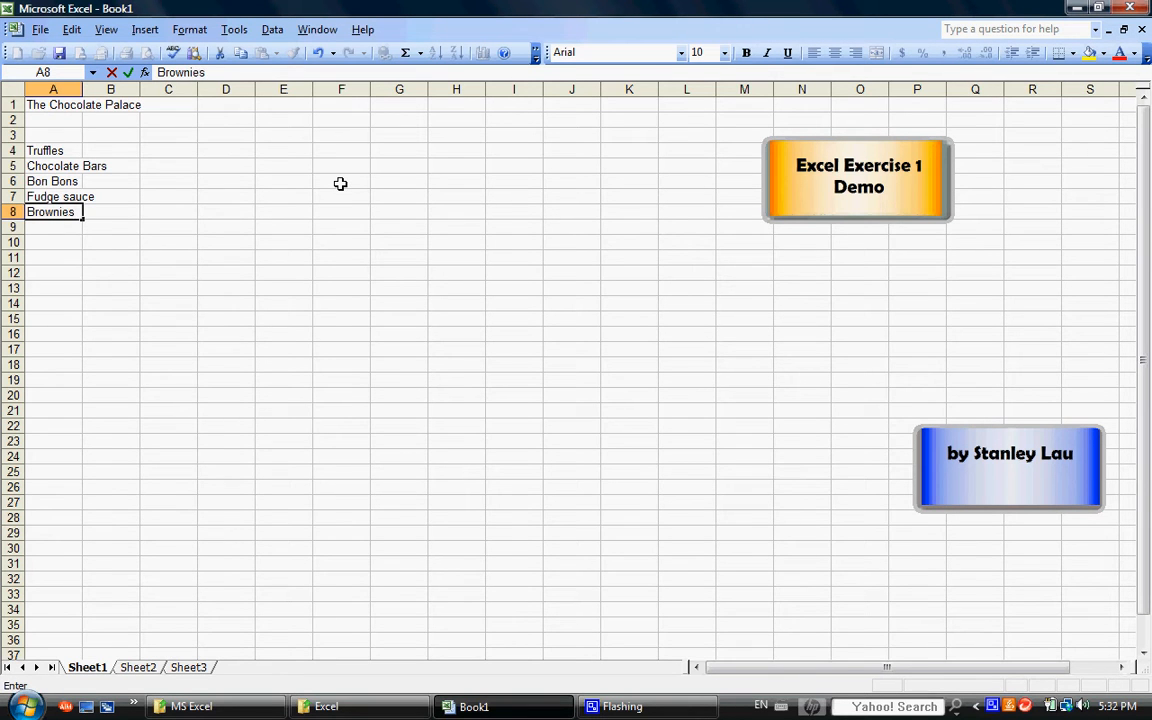
click(121, 227)
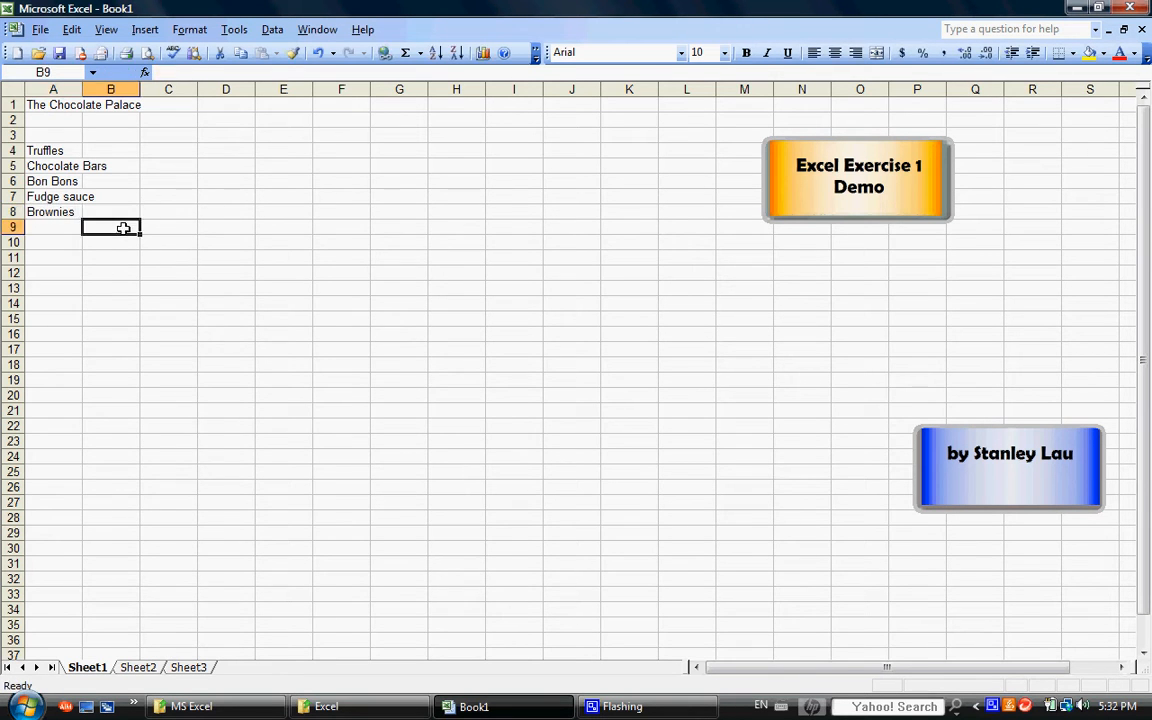
Step: Correct the product name in cell A7 to "Fudge Sauce" with a capital S
click(47, 197)
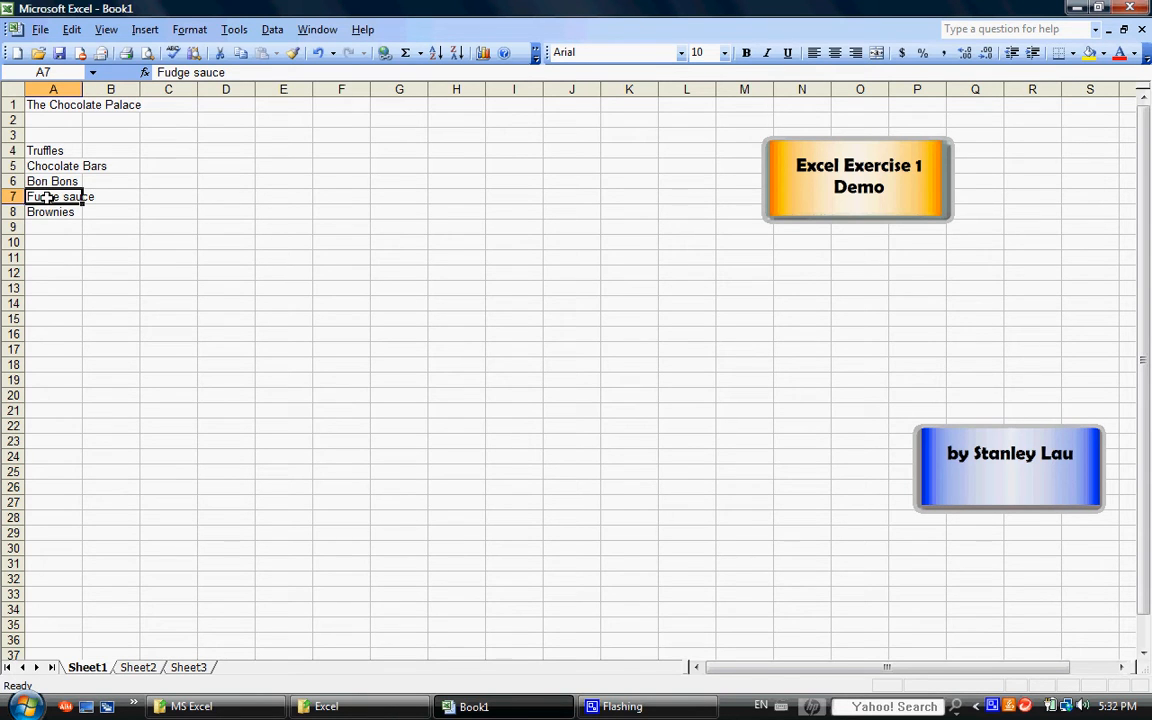
click(193, 72)
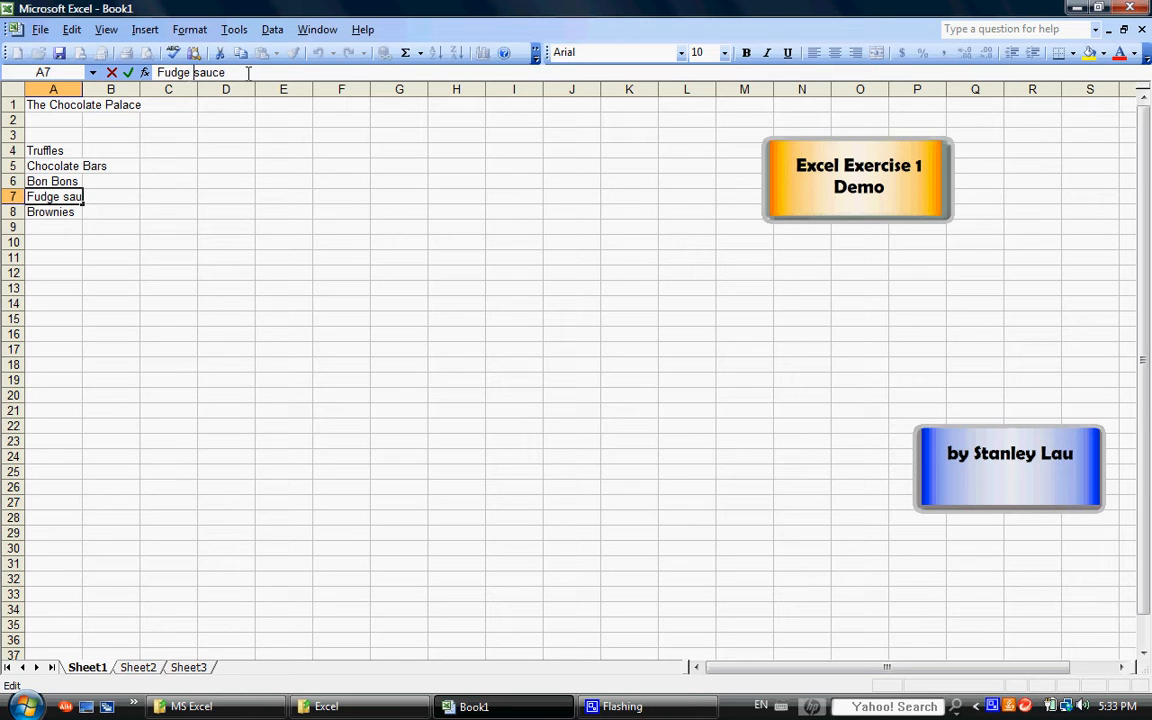
key(Delete)
text(S)
click(63, 254)
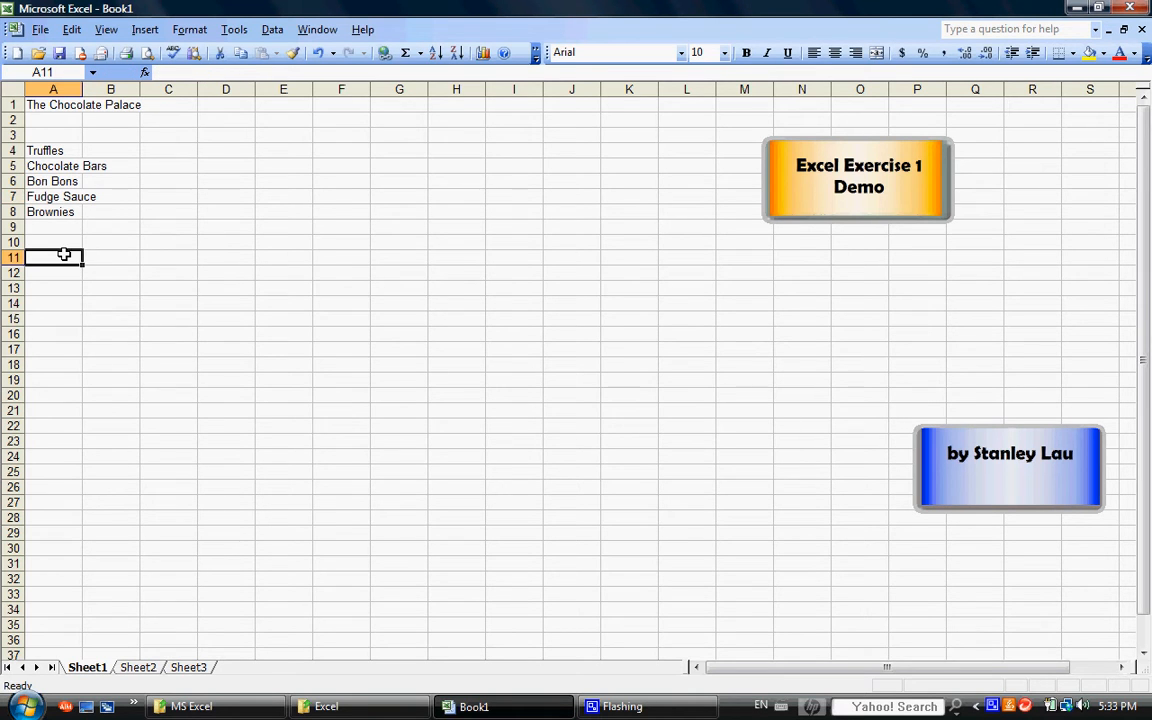
Step: AutoFit the width of column A to the title in cell A1
click(59, 104)
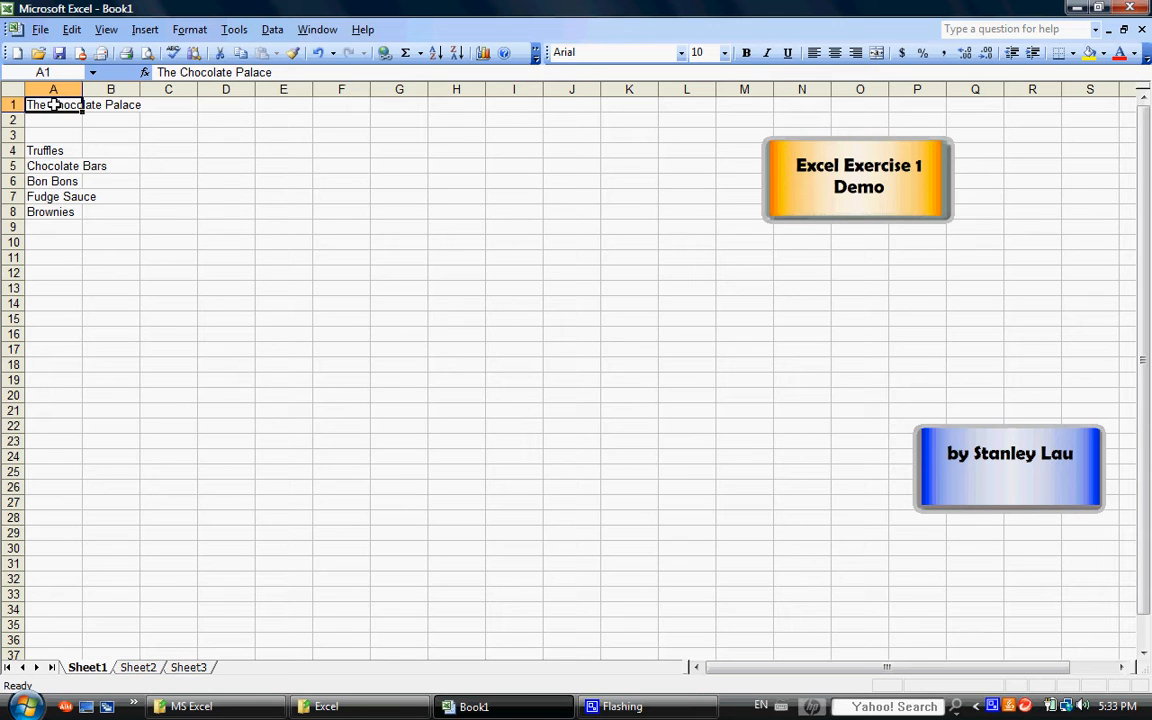
click(189, 29)
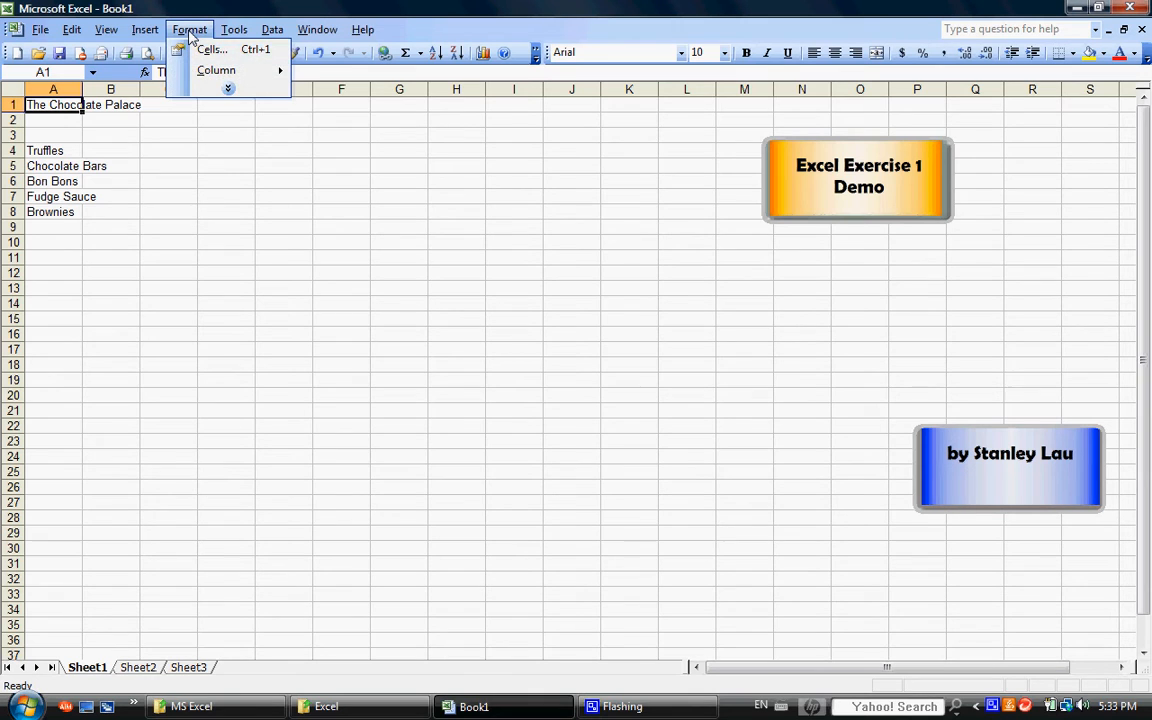
mouse_move(185, 70)
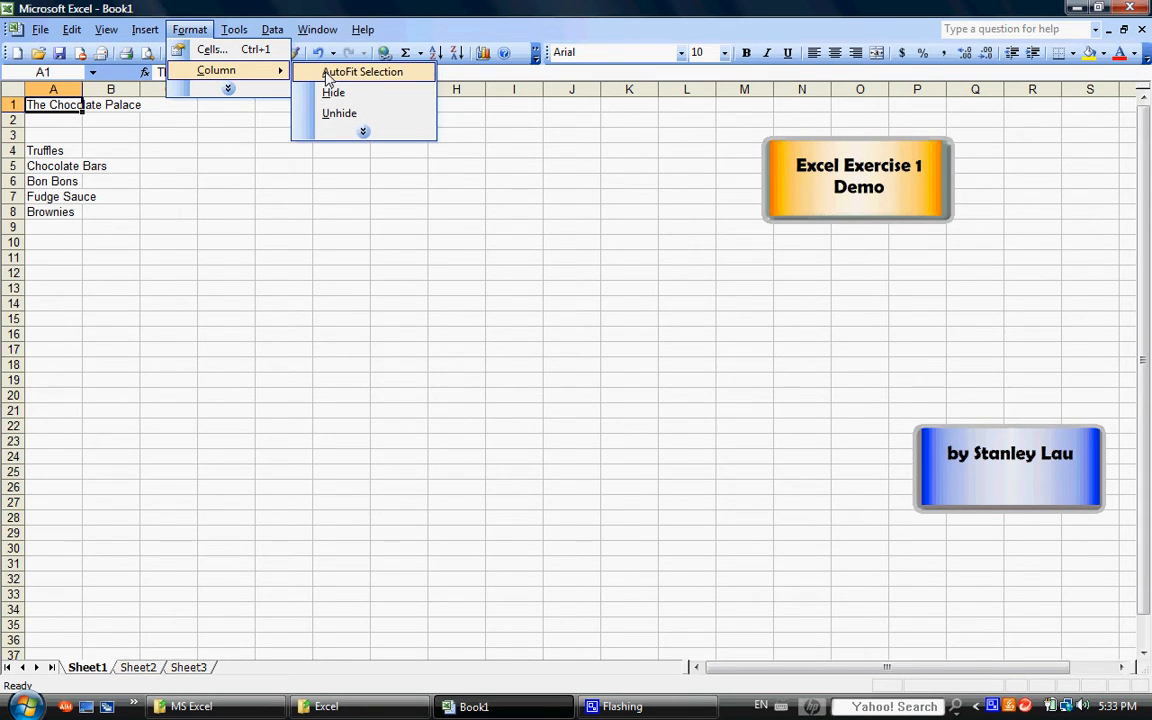
click(360, 72)
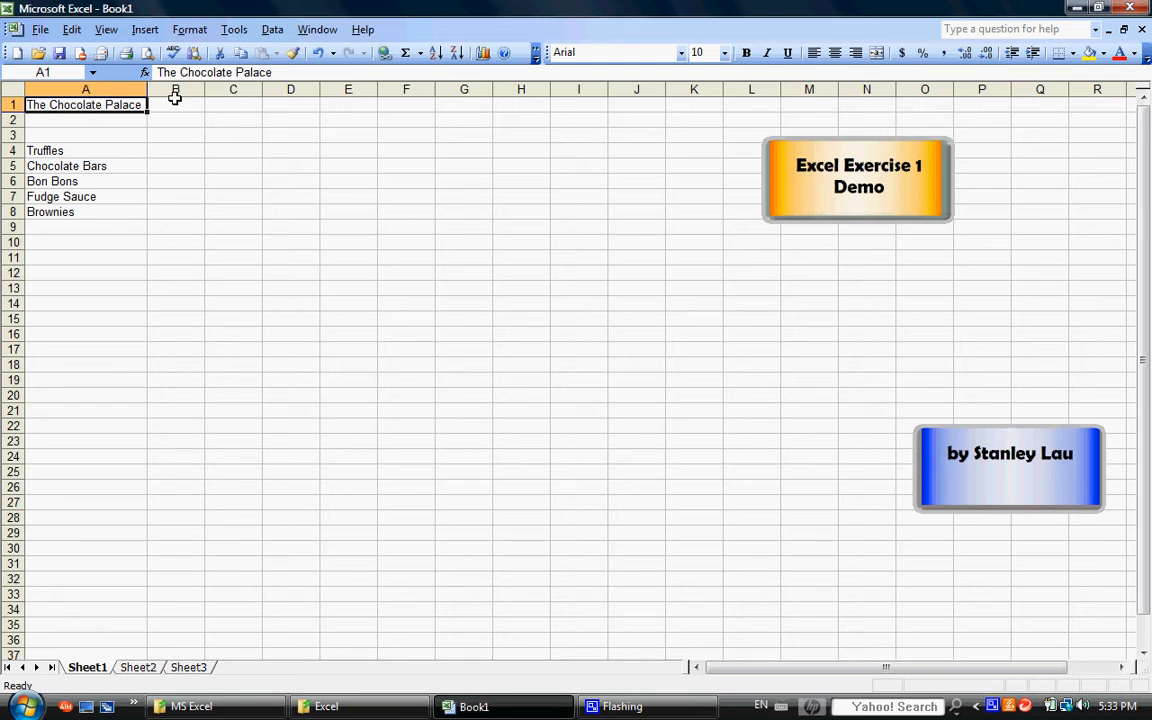
Step: Enter the month headings Jan, Feb and Mar in cells B3, C3 and D3
click(172, 134)
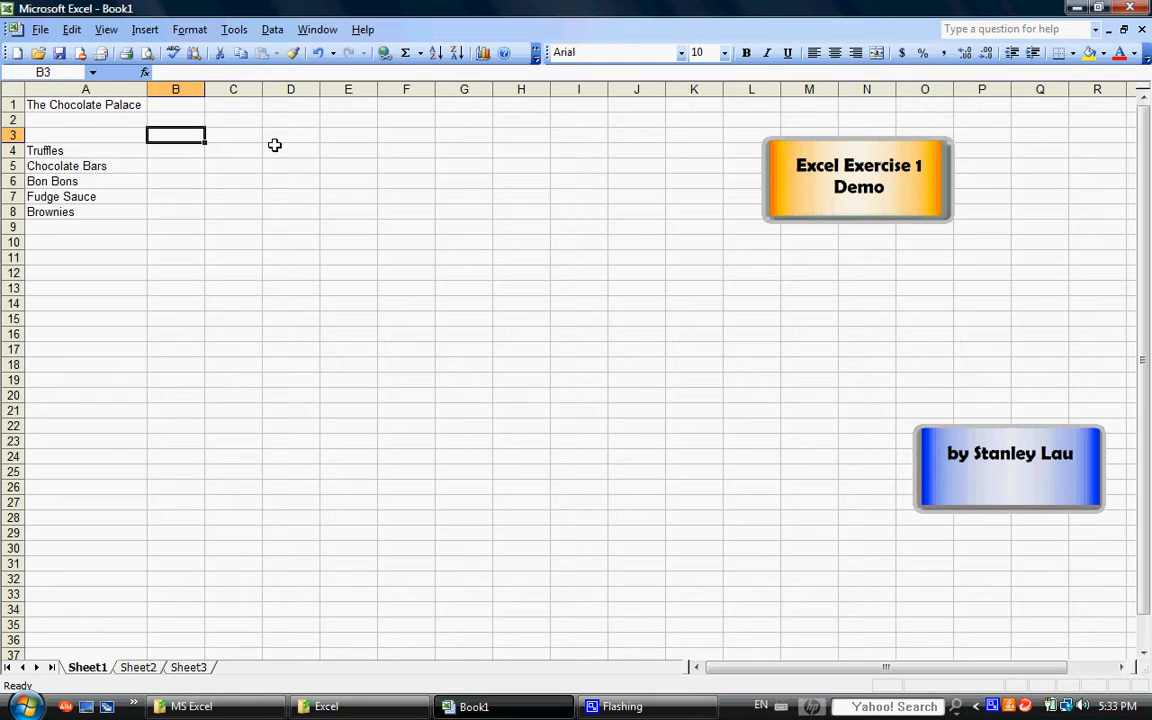
text(Jan)
click(232, 136)
text(Feb)
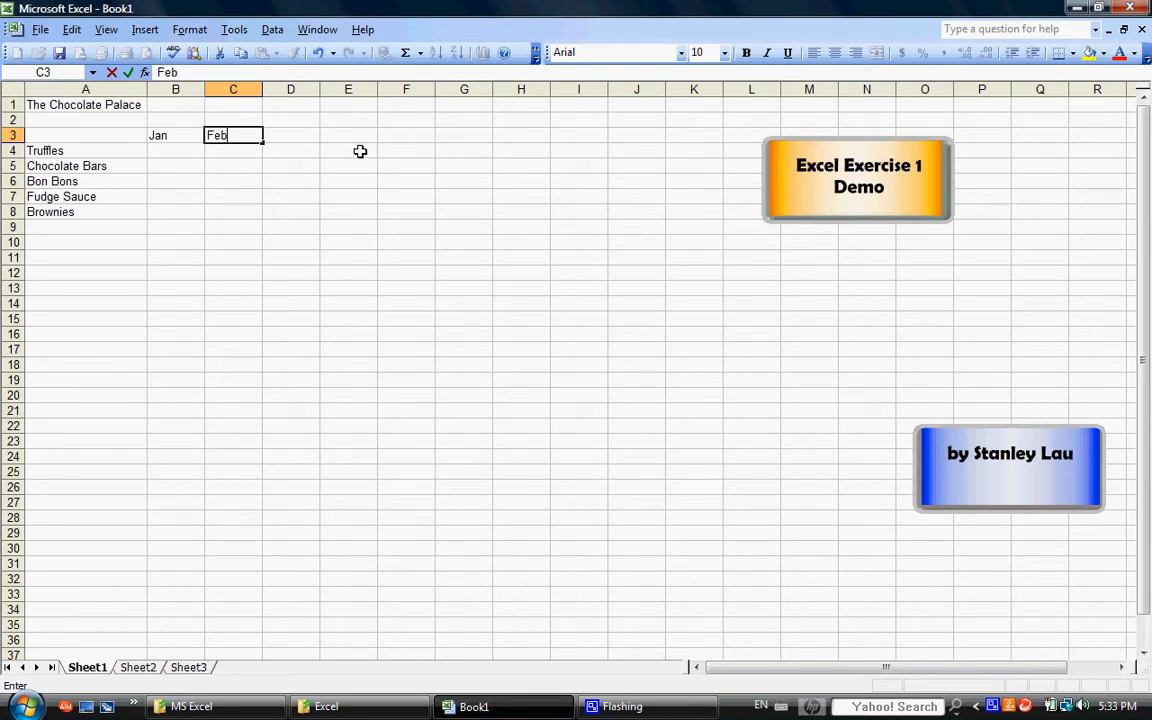
click(303, 135)
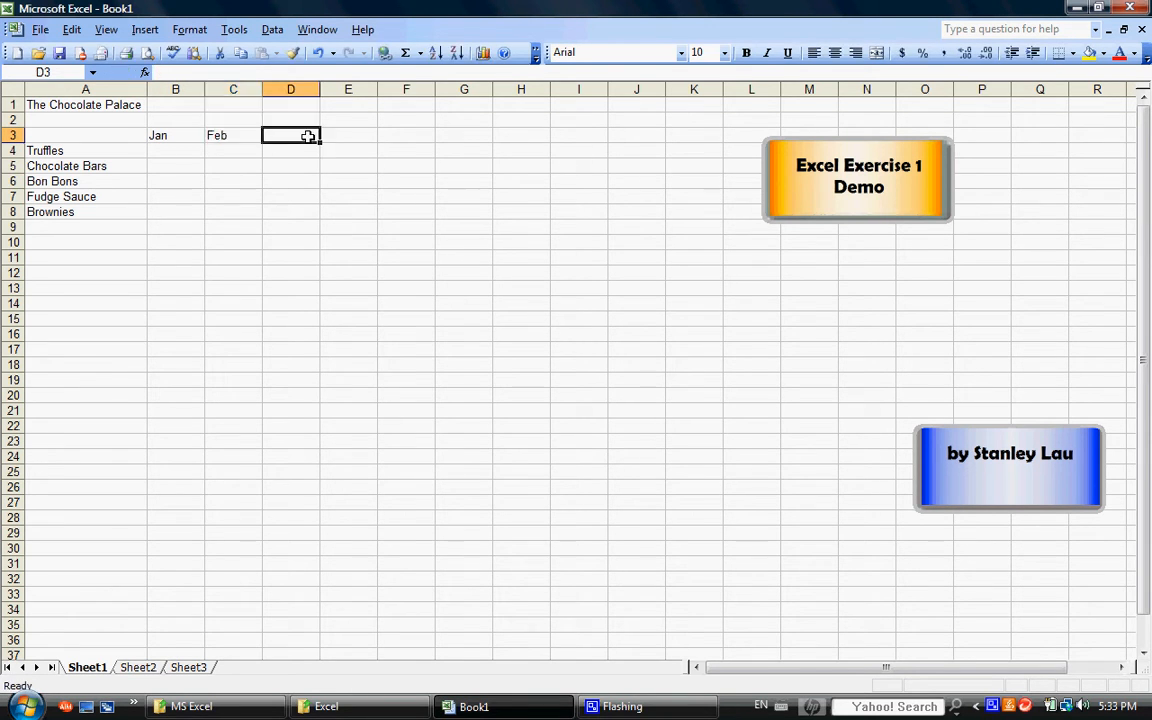
text(M)
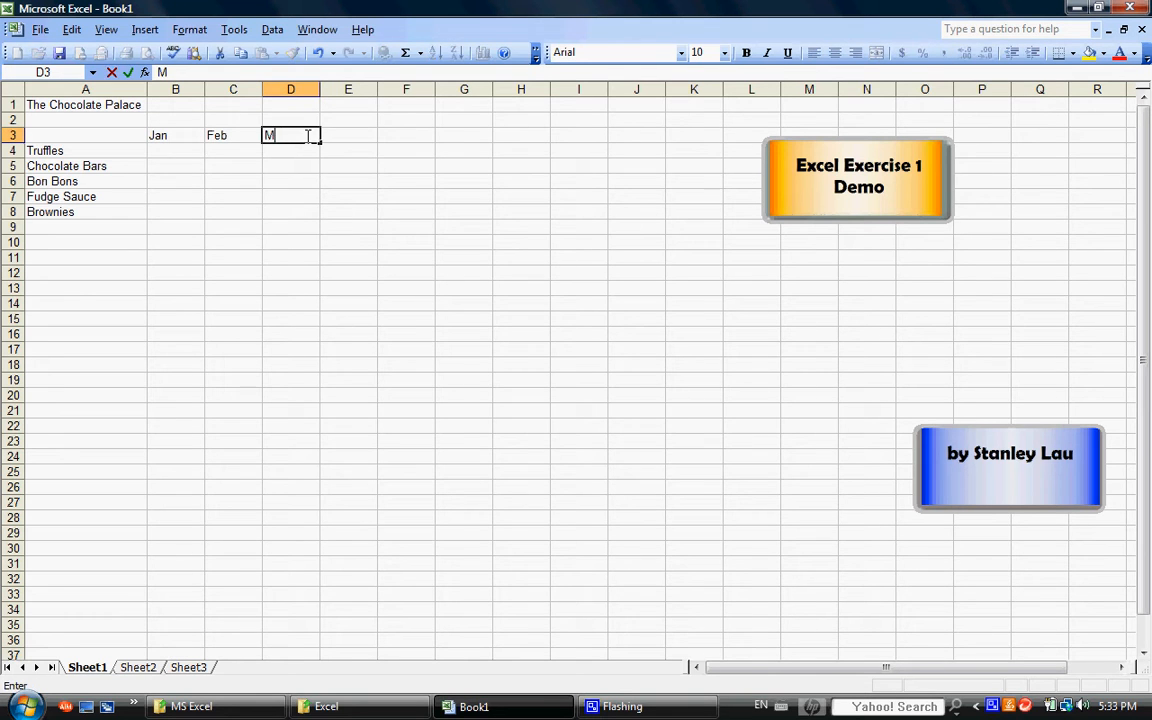
text(ar)
Step: Enter the Truffles figures in row 4: 345 for Jan, 429 for Feb and 301 for Mar
click(172, 149)
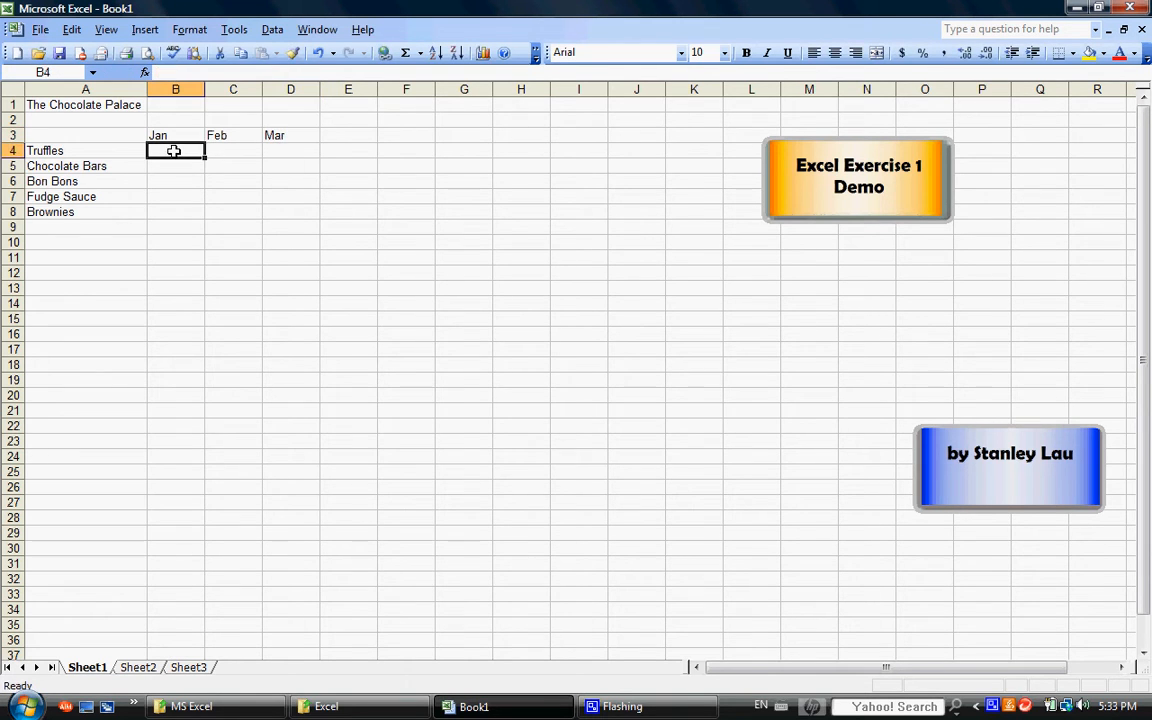
text(345)
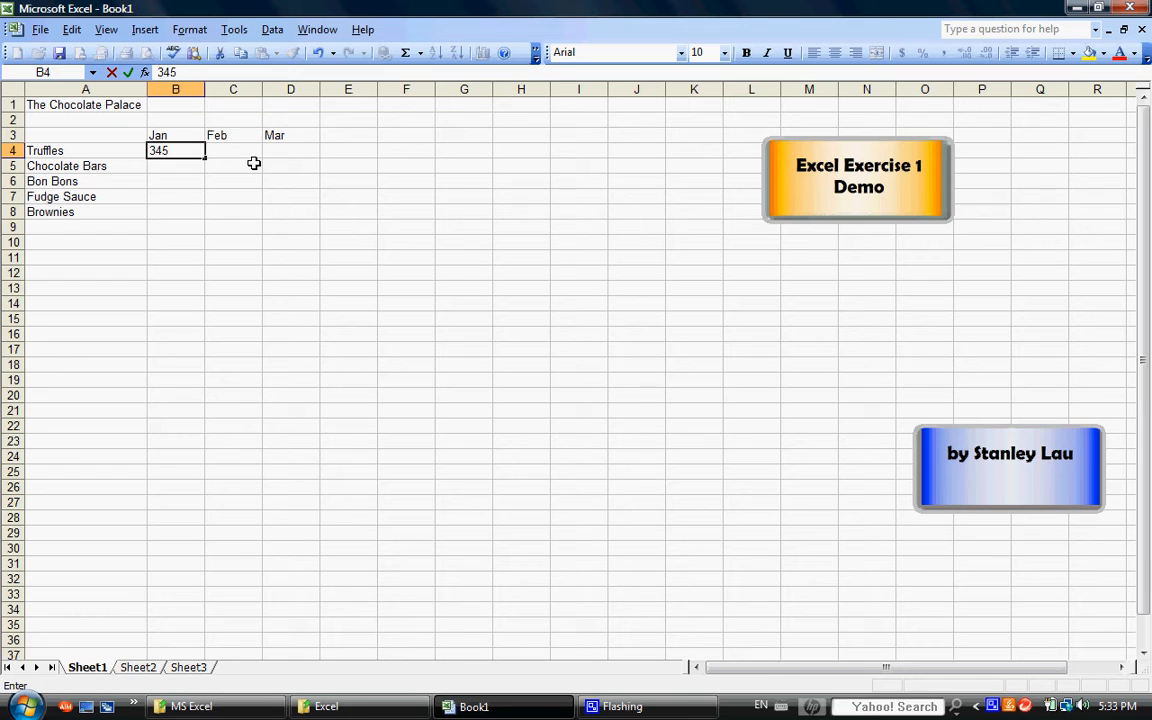
click(240, 152)
text(4)
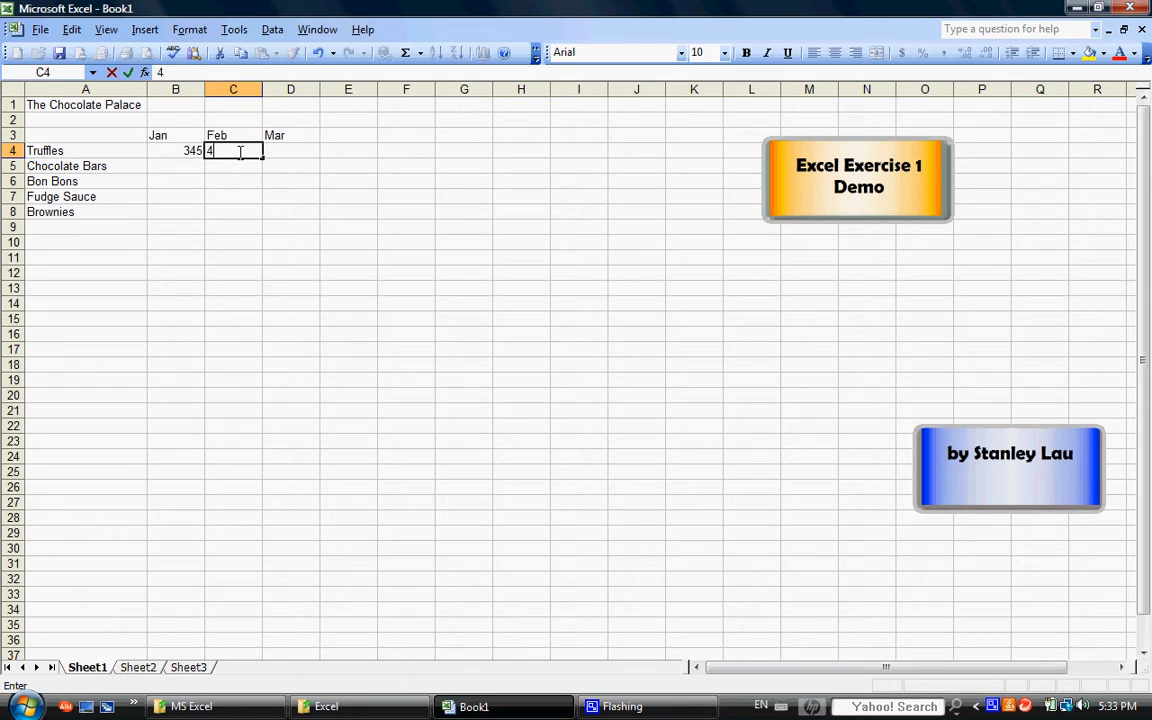
text(29)
click(287, 153)
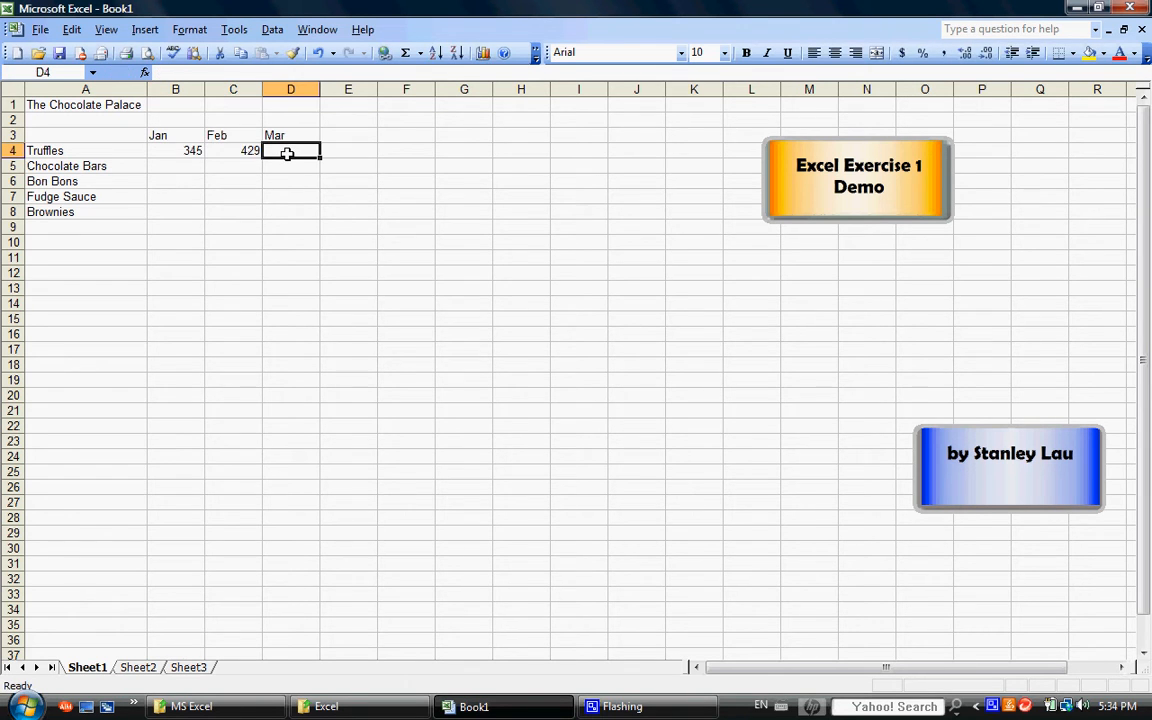
text(301)
click(184, 168)
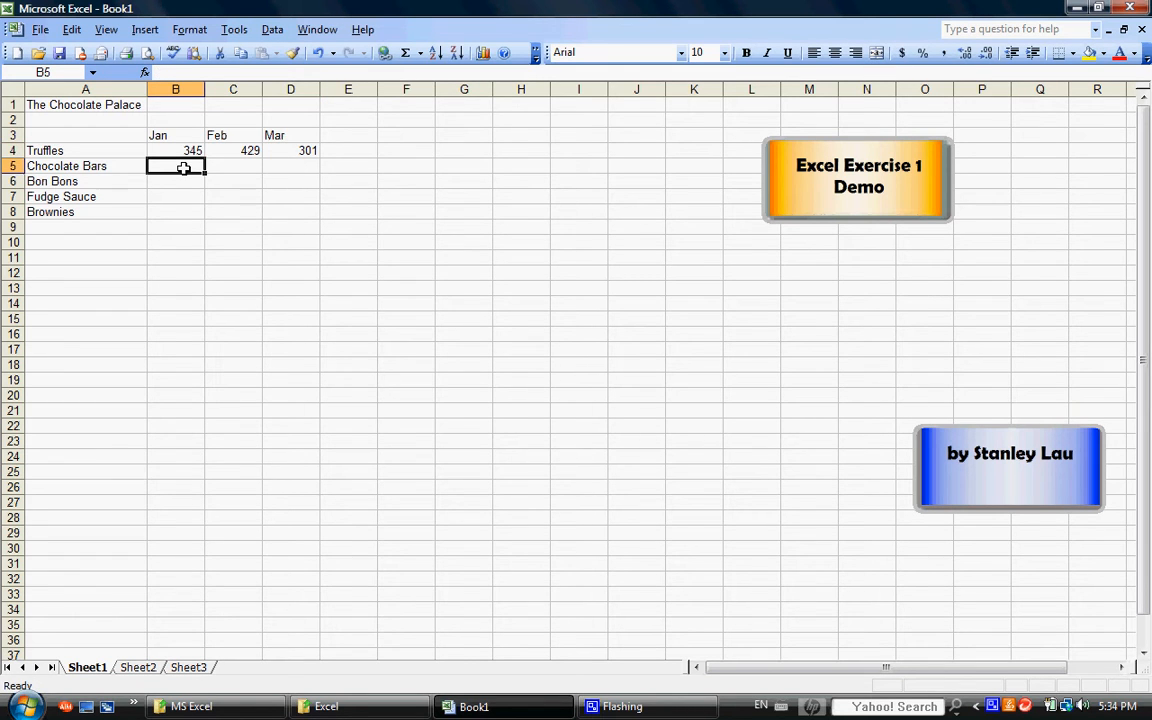
Step: Enter the Chocolate Bars figures in row 5: 249 for Jan, 336 for Feb and 274 for Mar
text(249)
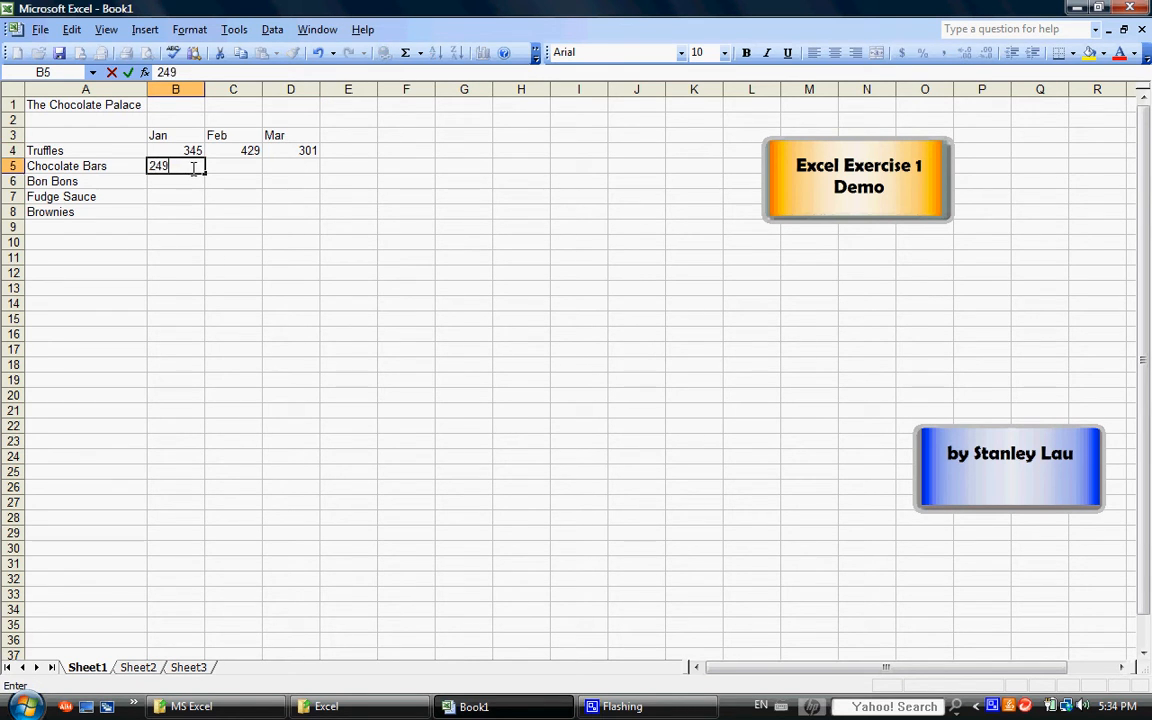
click(243, 167)
text(3)
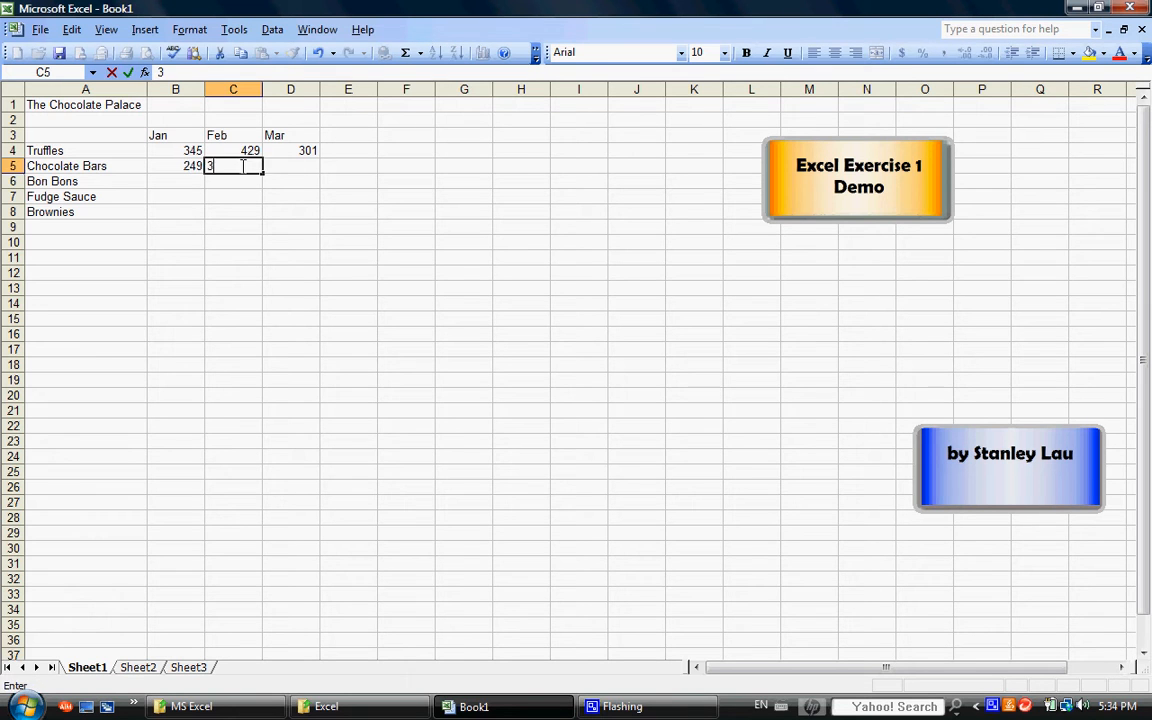
text(36)
click(289, 167)
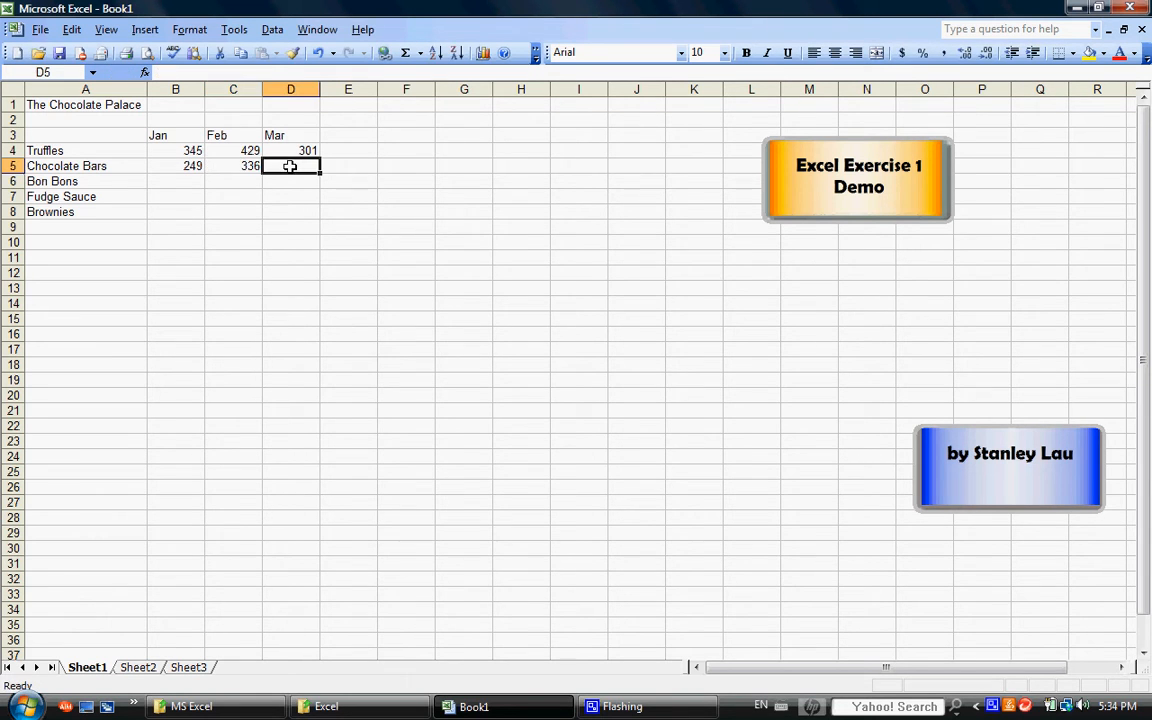
text(30)
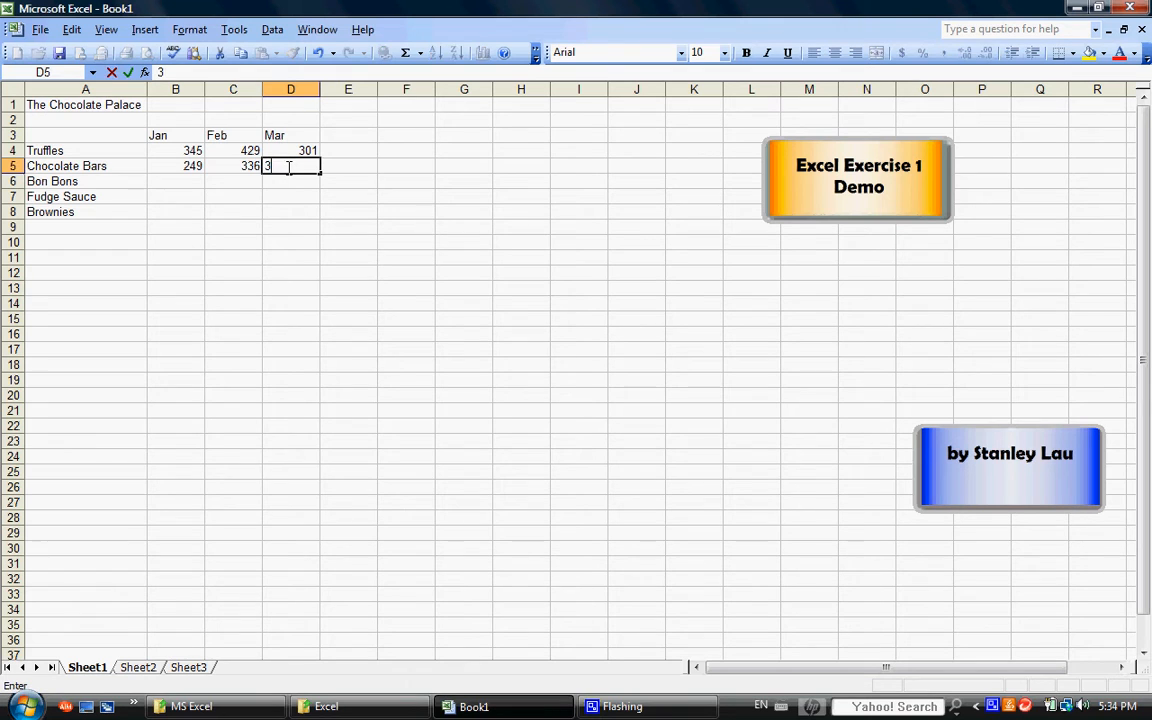
text(1)
key(BackSpace)
key(BackSpace)
key(BackSpace)
text(274)
Step: Enter the Bon Bons figures in row 6: 396 for Jan, 411 for Feb and 371 for Mar
click(192, 184)
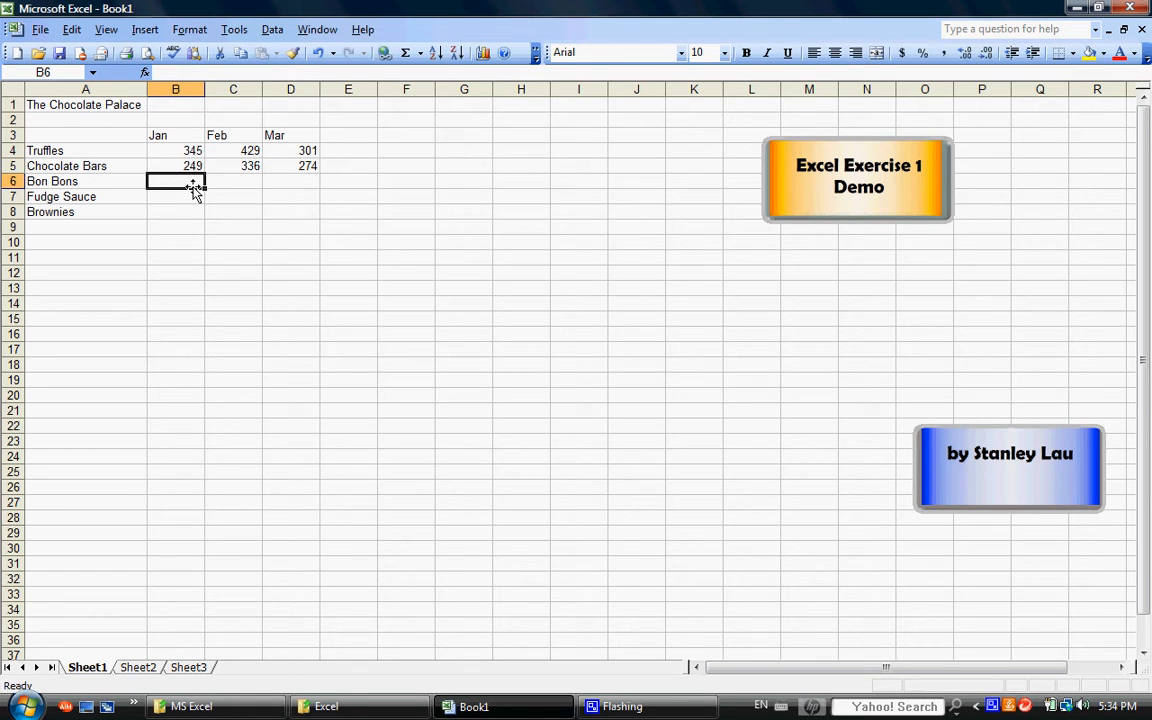
text(3)
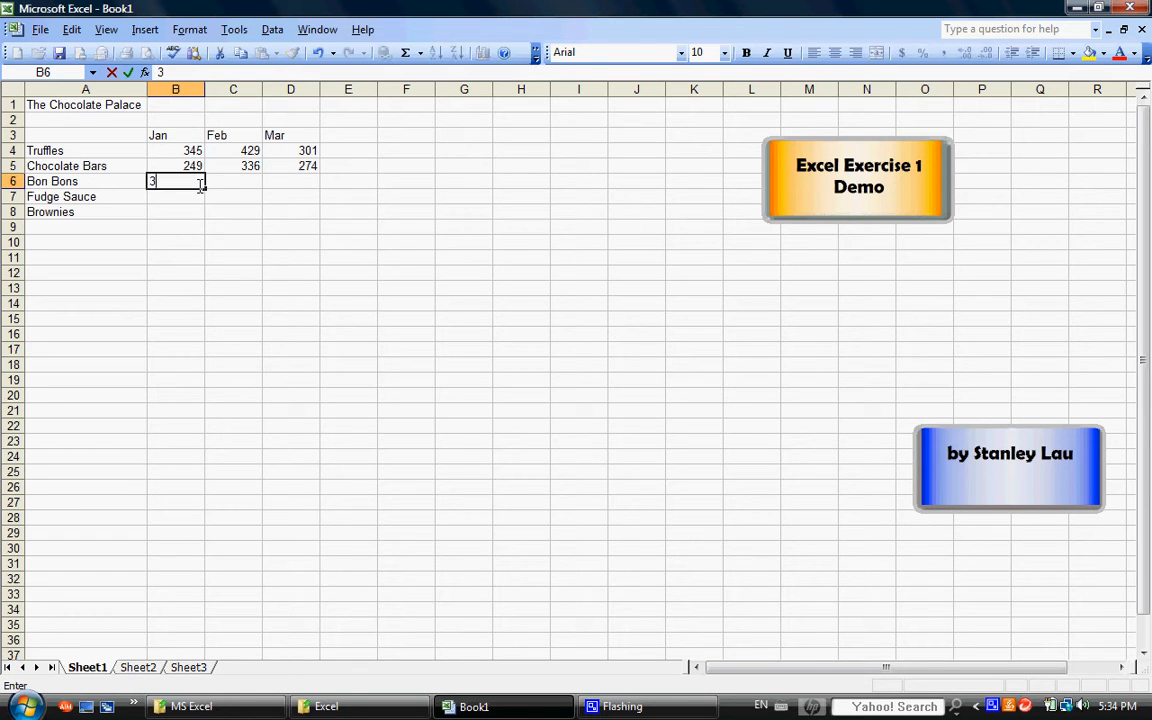
text(96)
click(224, 184)
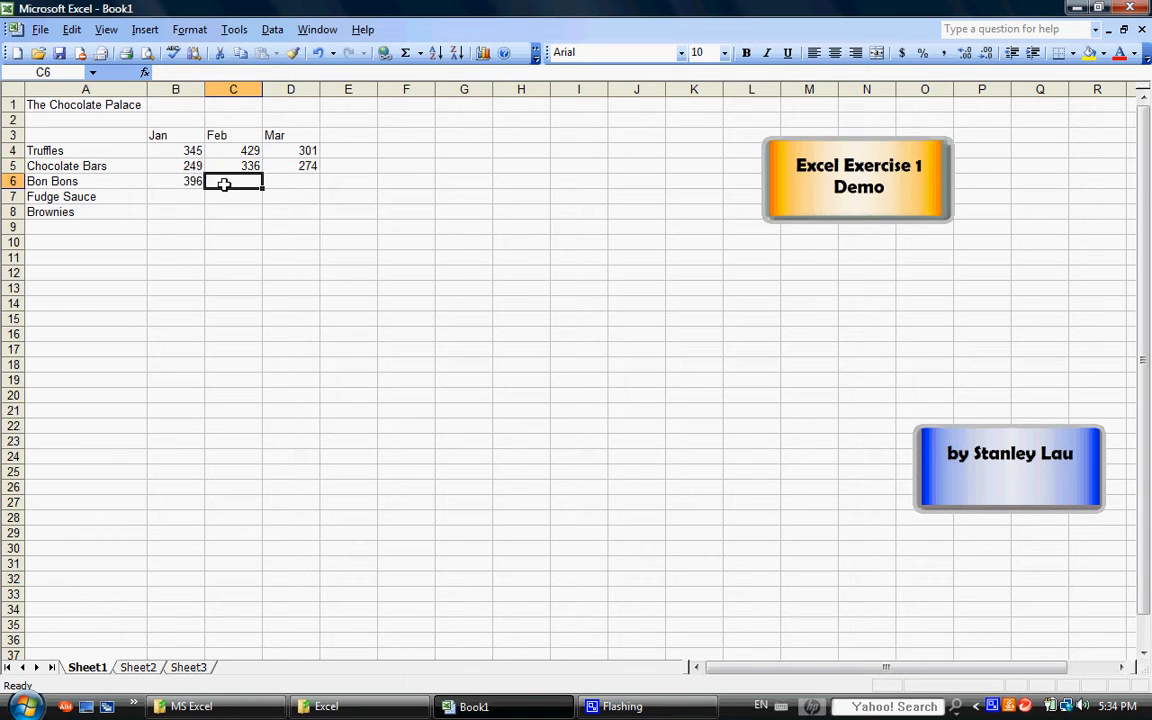
text(411)
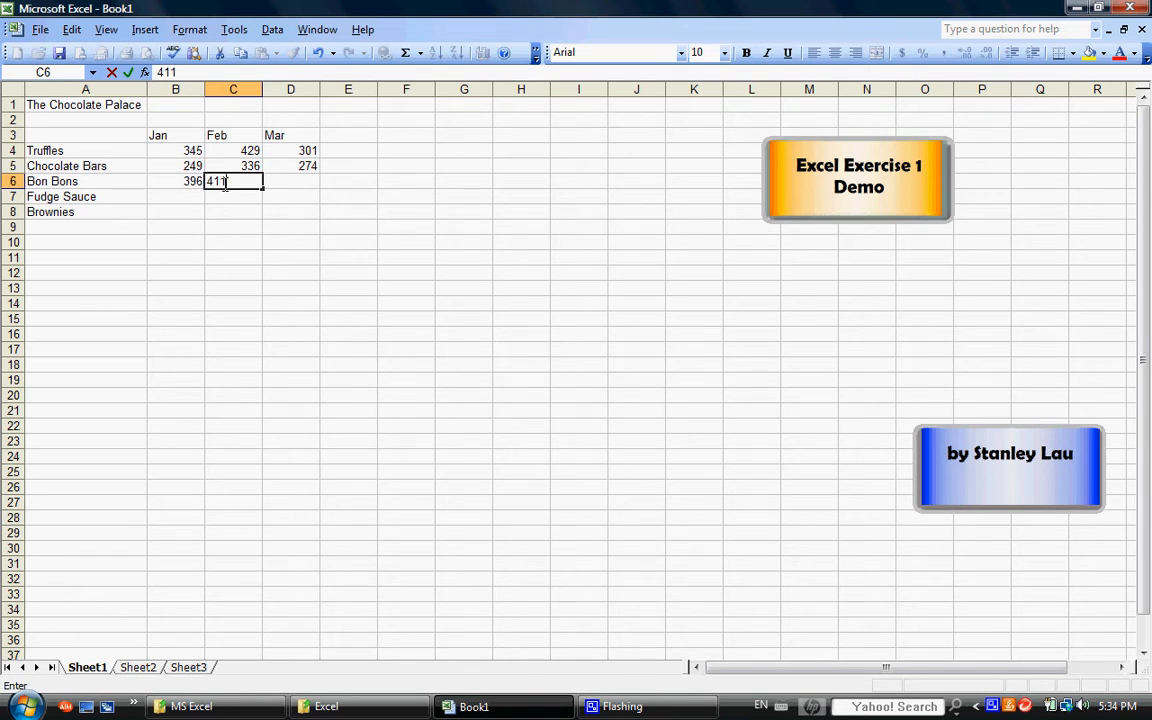
click(285, 181)
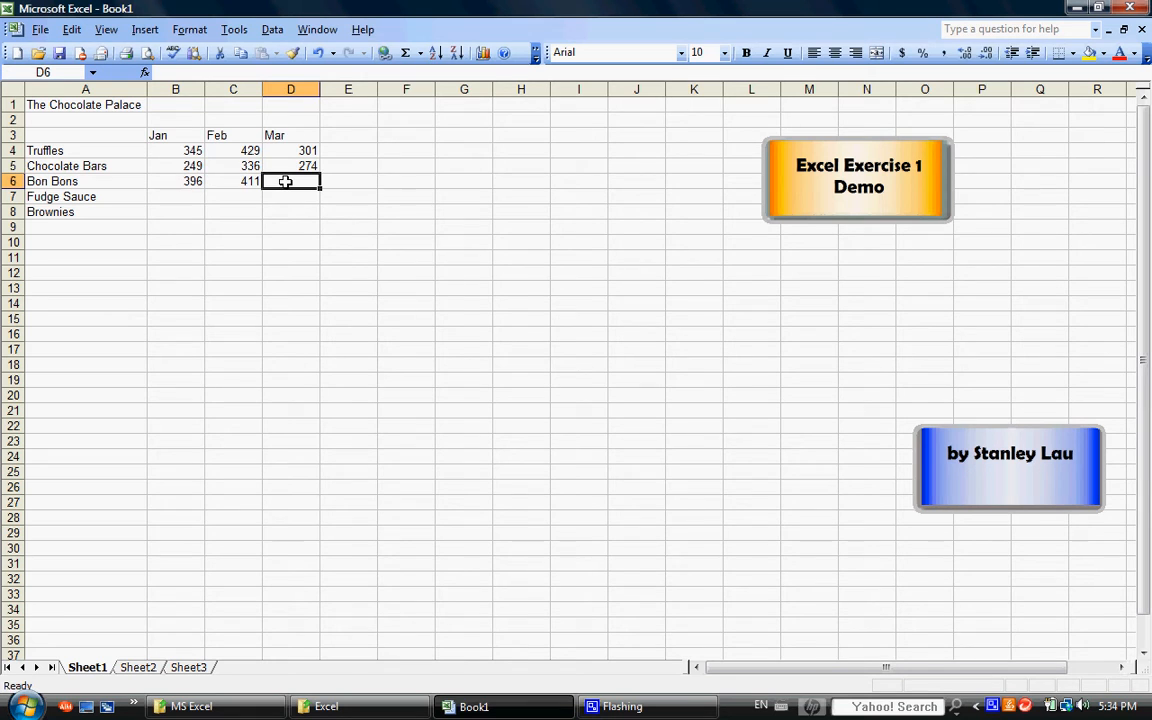
text(371)
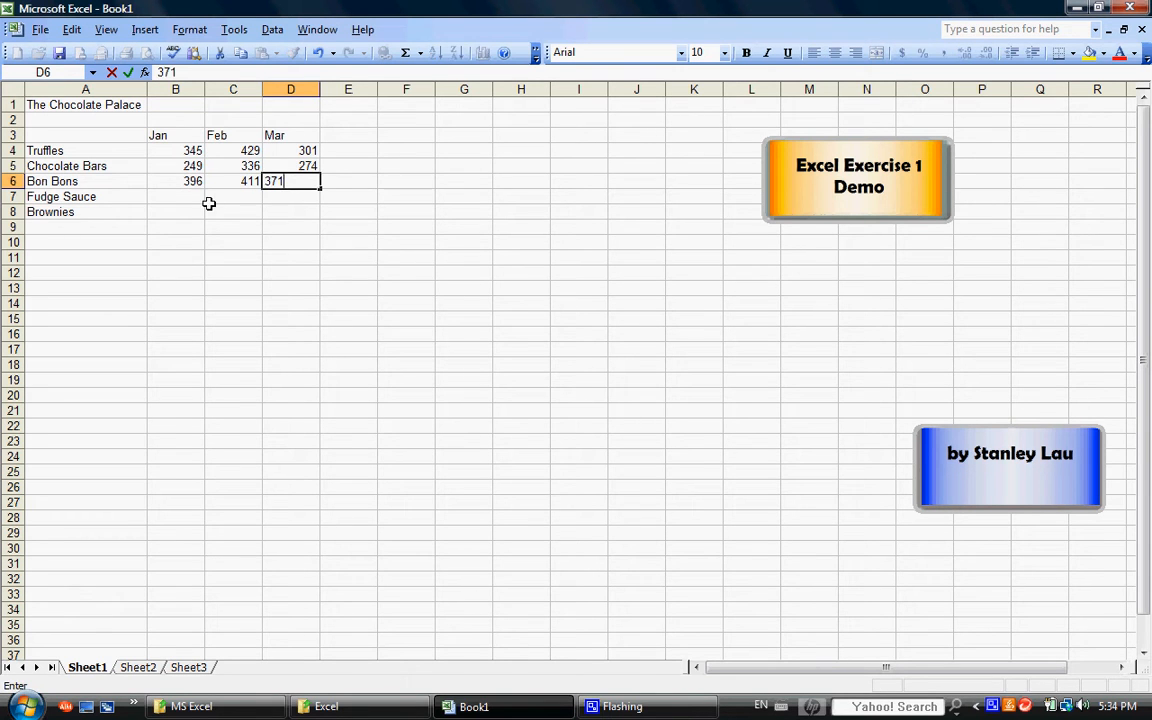
Step: Enter the Fudge Sauce figures in row 7: 277 for Jan, 158 for Feb and 295 for Mar
click(178, 198)
text(277)
click(236, 197)
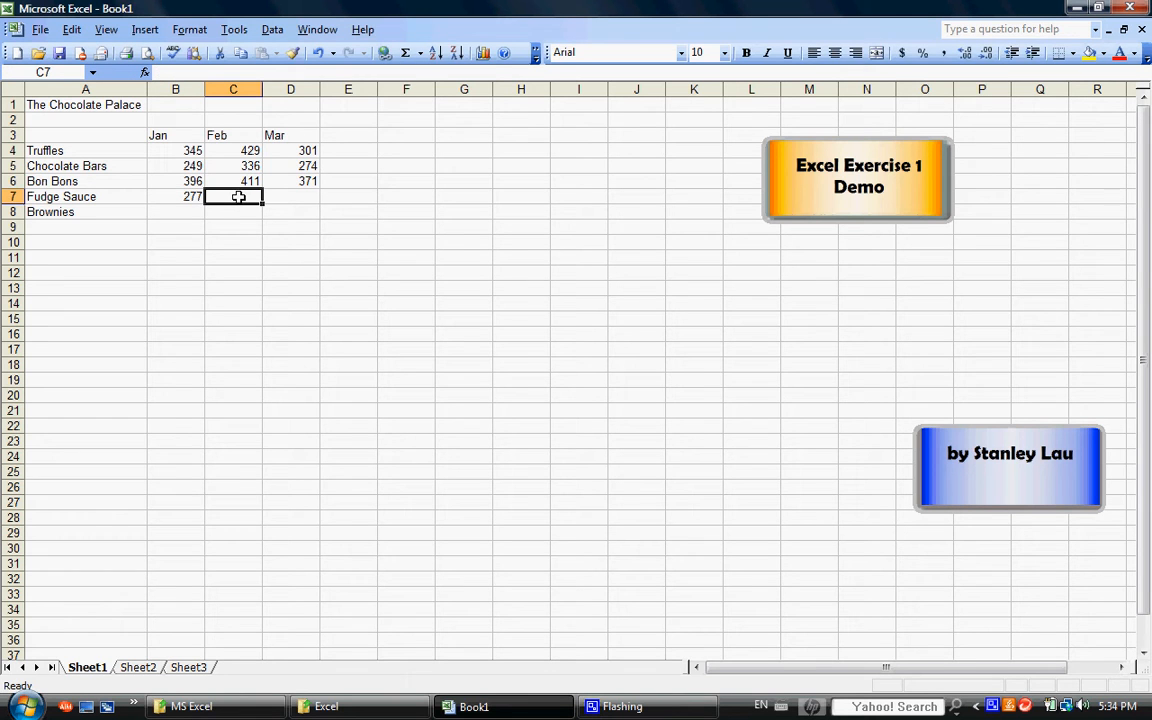
text(158)
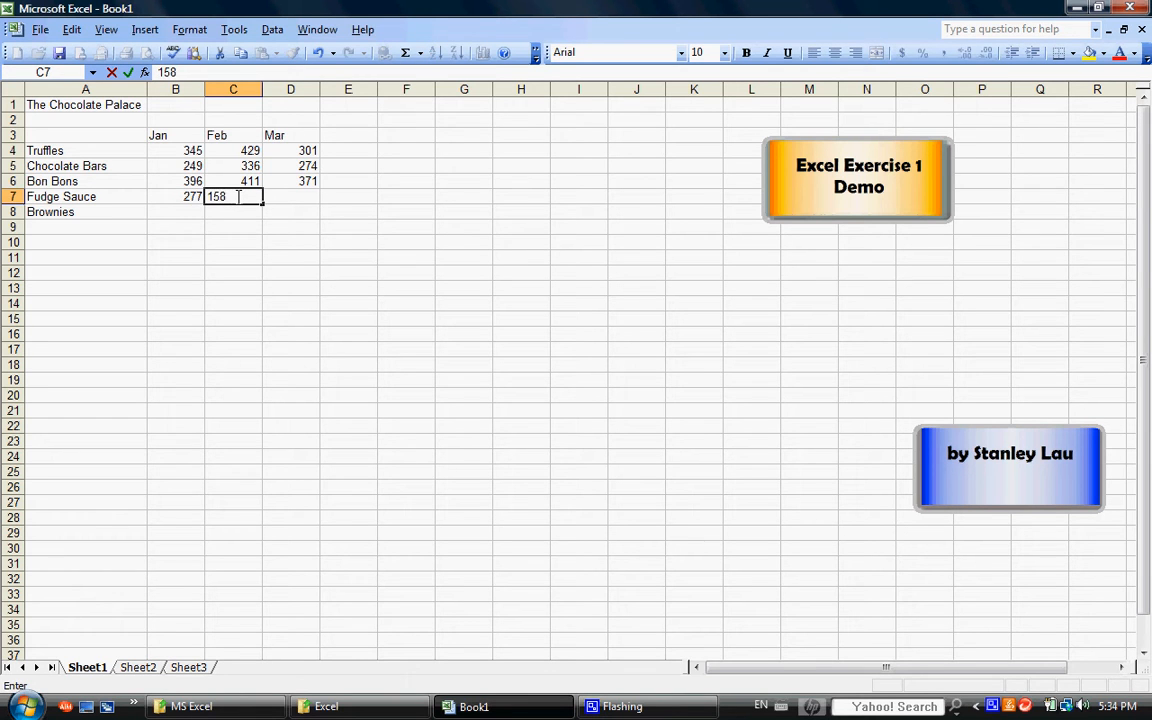
click(278, 194)
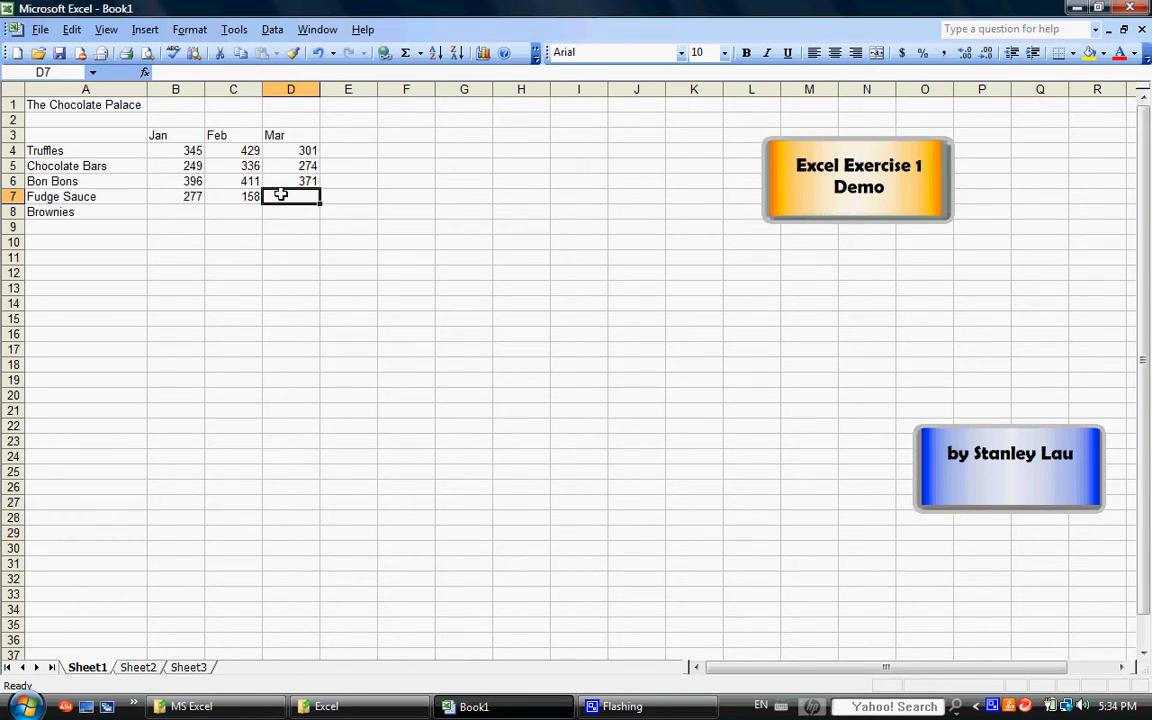
text(295)
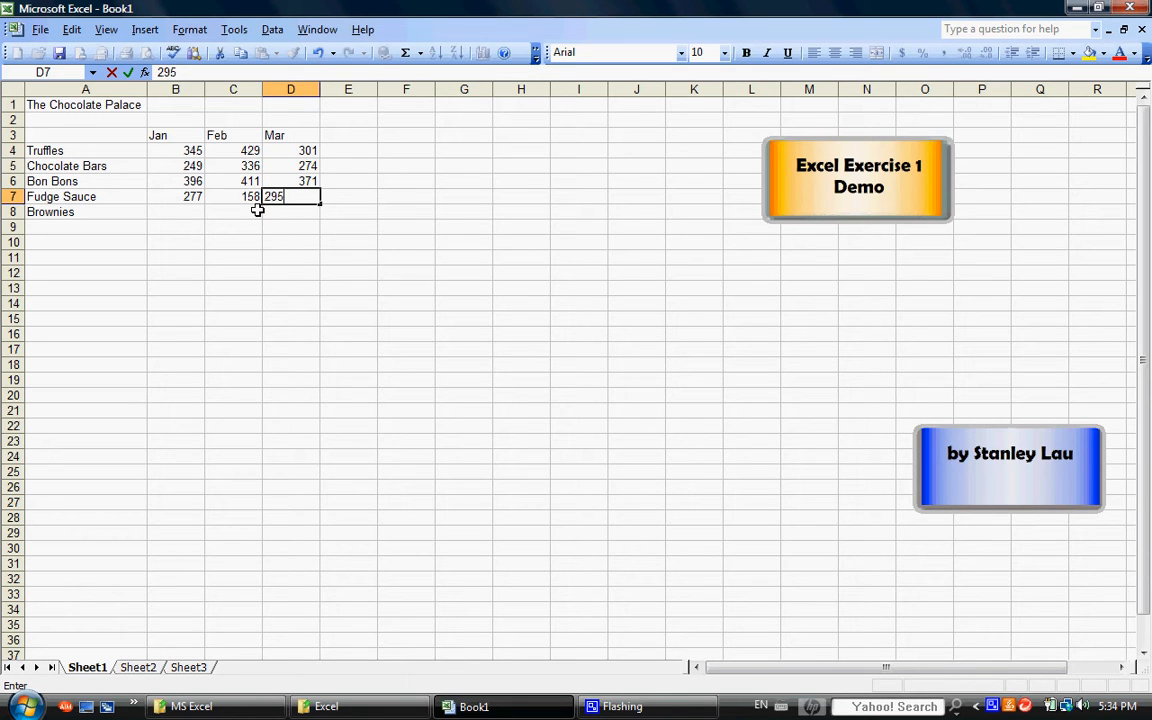
Step: Enter the Brownies figures in row 8: 196 for Jan, 202 for Feb and 249 for Mar
click(164, 212)
text(19)
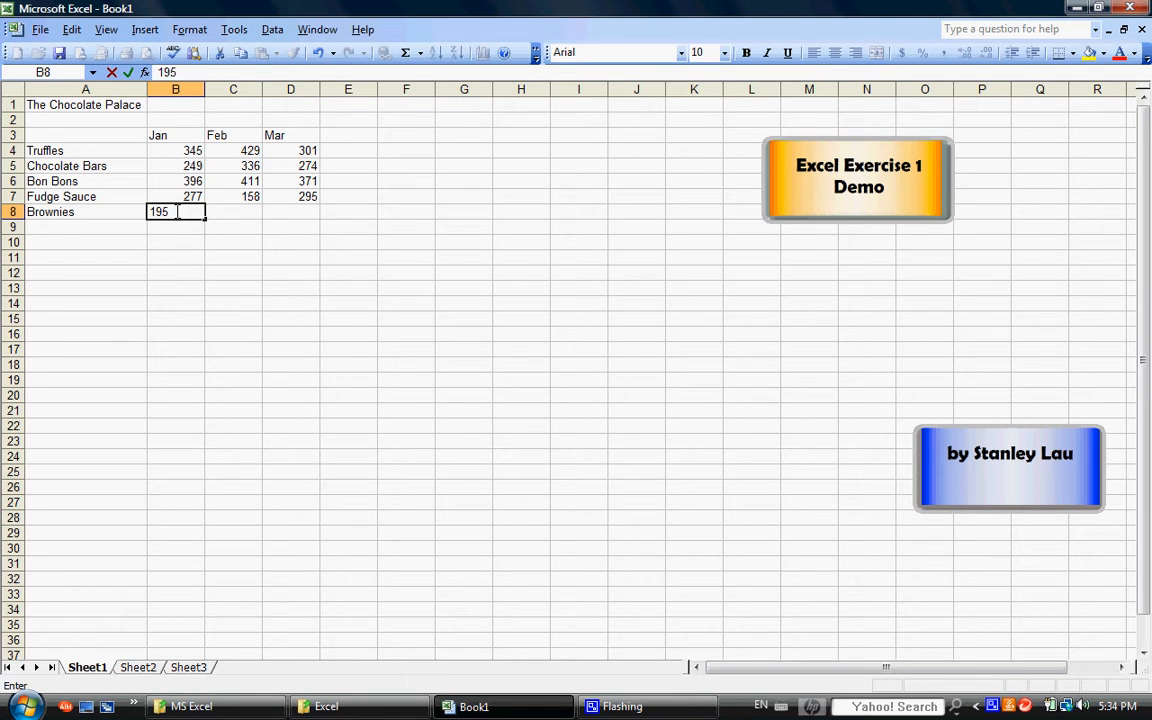
text(6)
click(217, 212)
text(2)
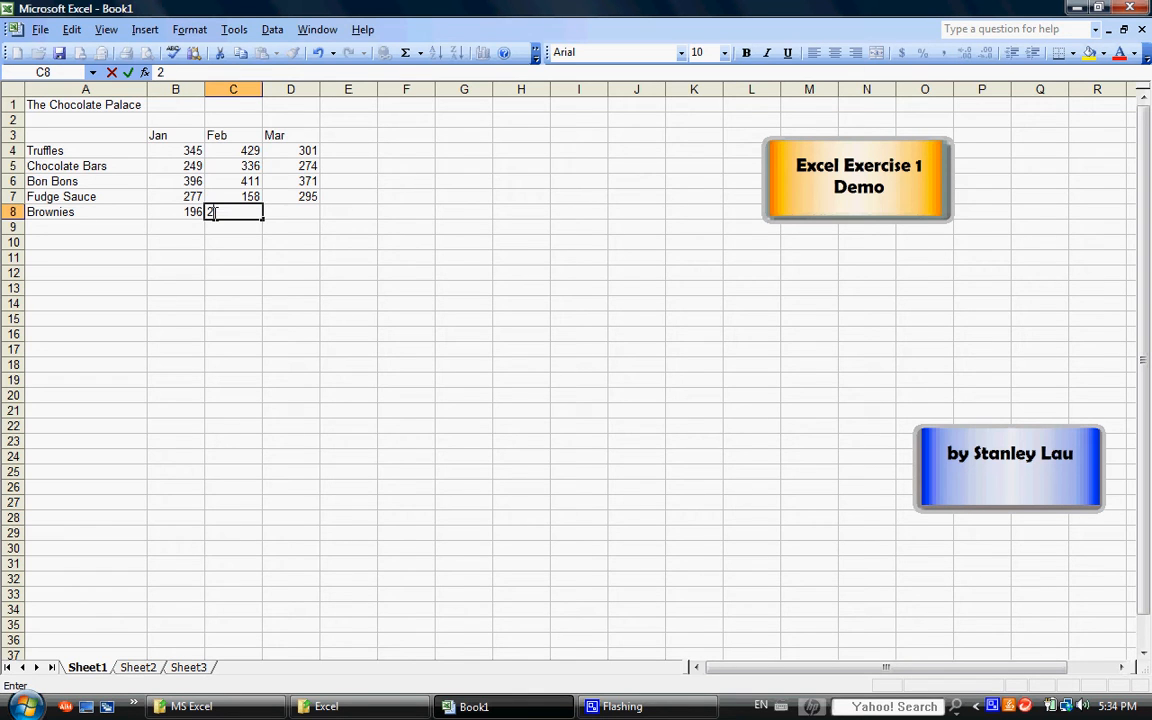
text(02)
click(282, 210)
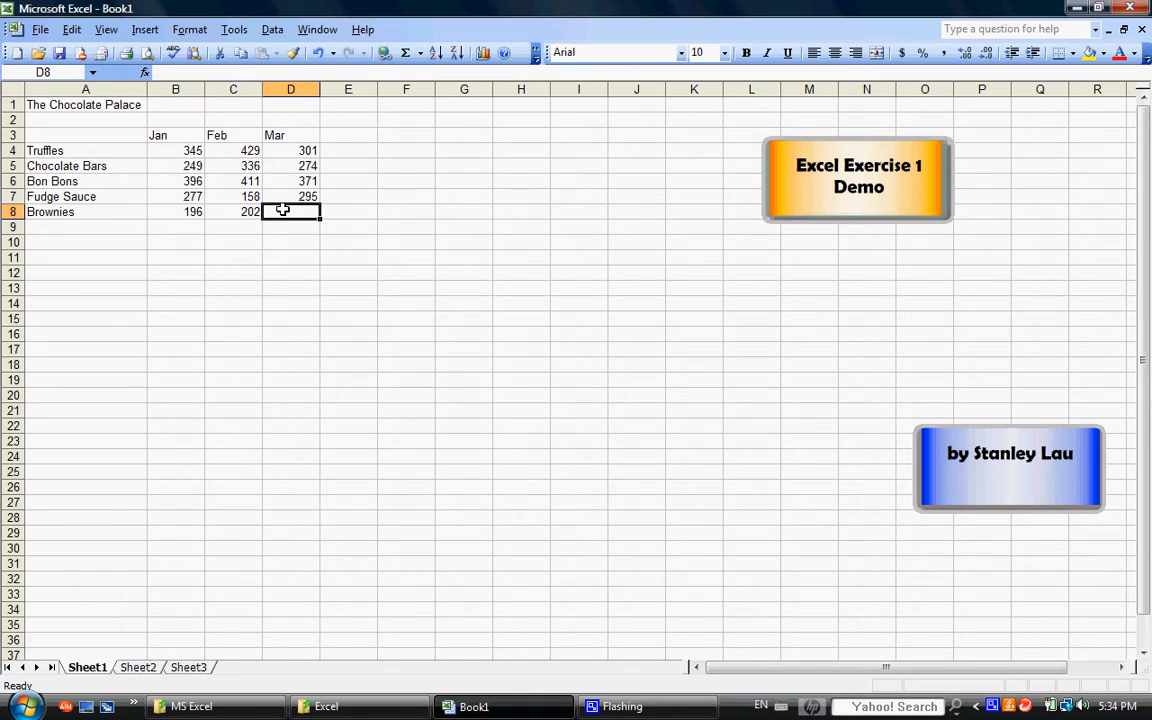
text(249)
click(278, 231)
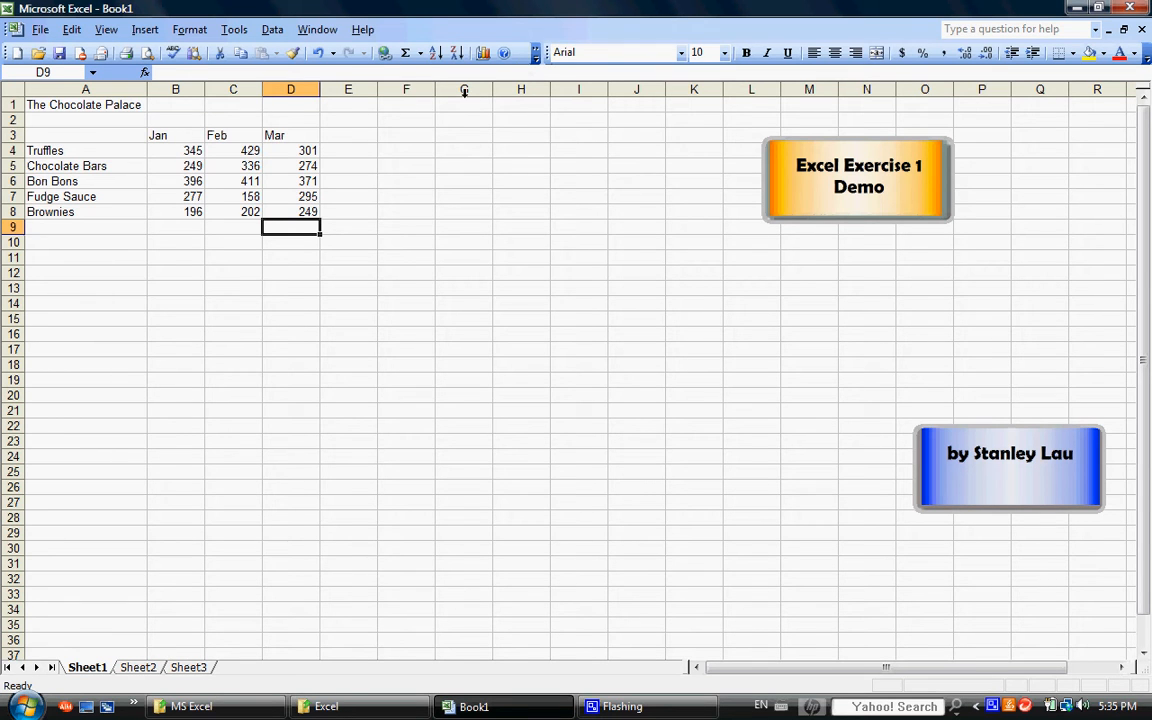
Step: Select the Jan heading in B3 and dock the Formatting toolbar on its own row beneath the Standard toolbar
click(168, 133)
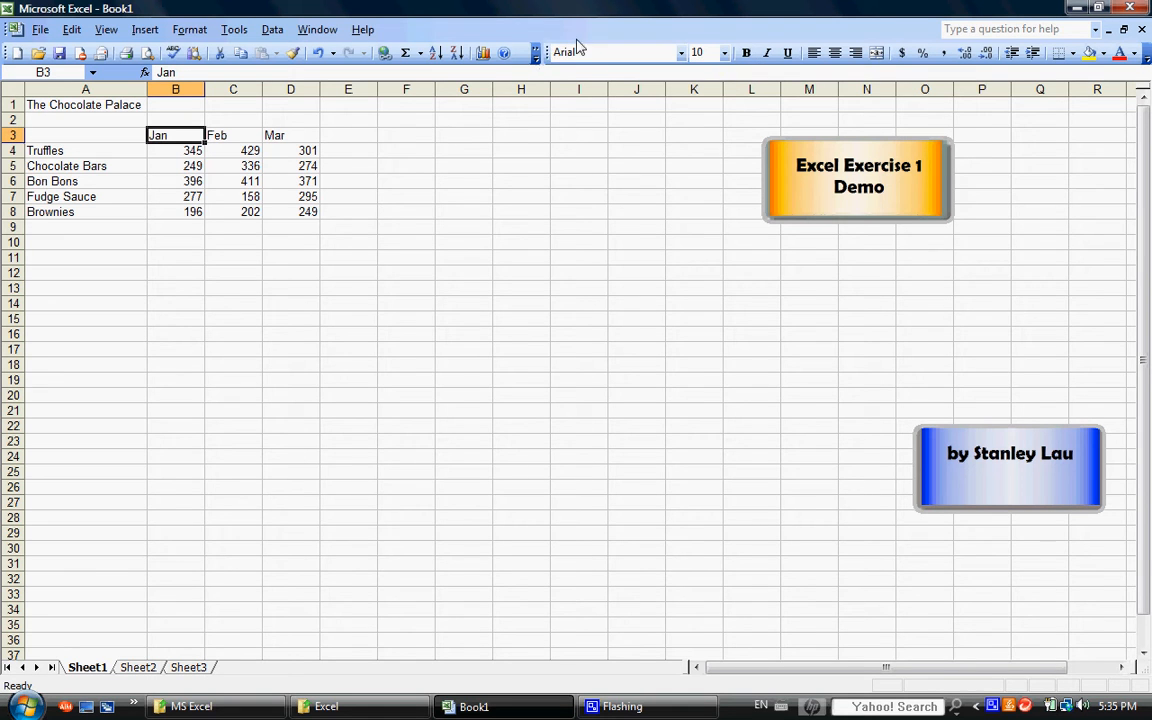
drag(548, 53, 15, 75)
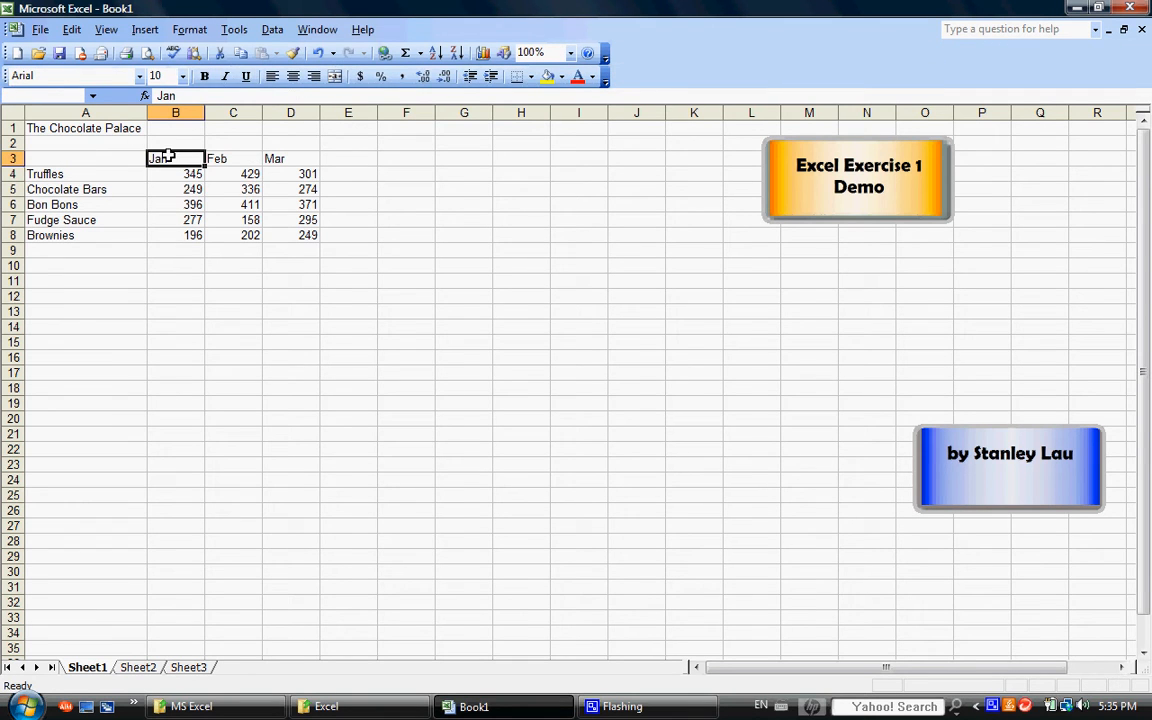
Step: Format the Jan heading in cell B3 with the Berlin Sans FB font at size 20
click(139, 77)
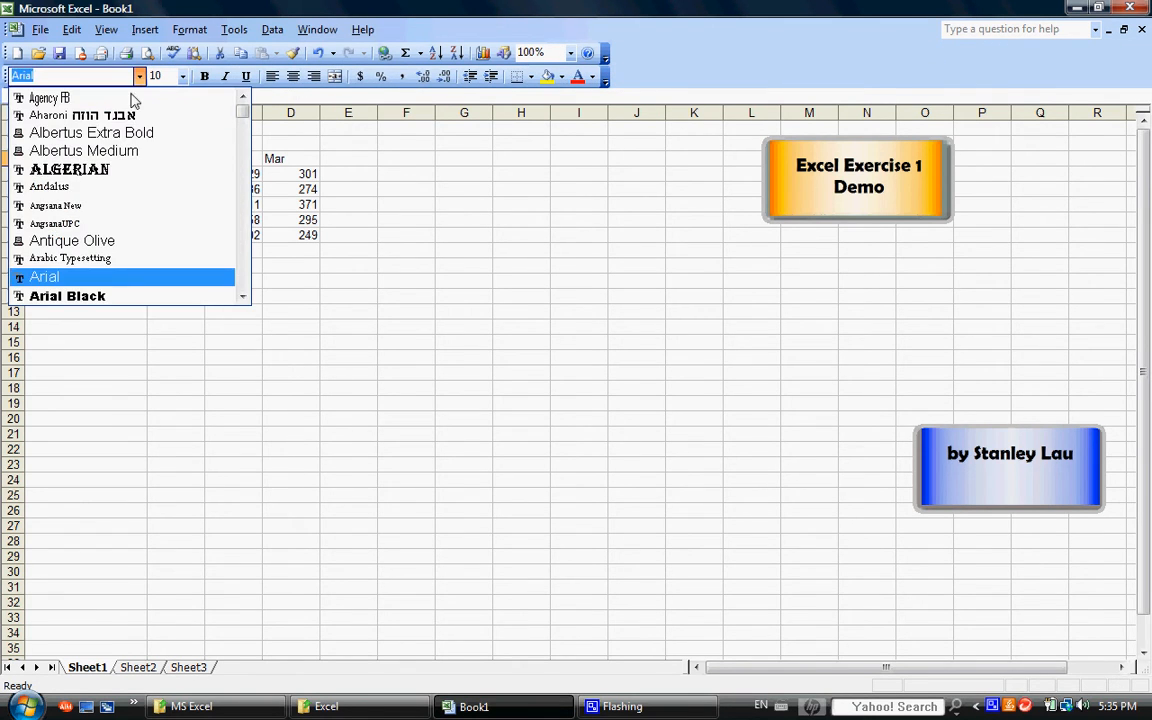
click(240, 245)
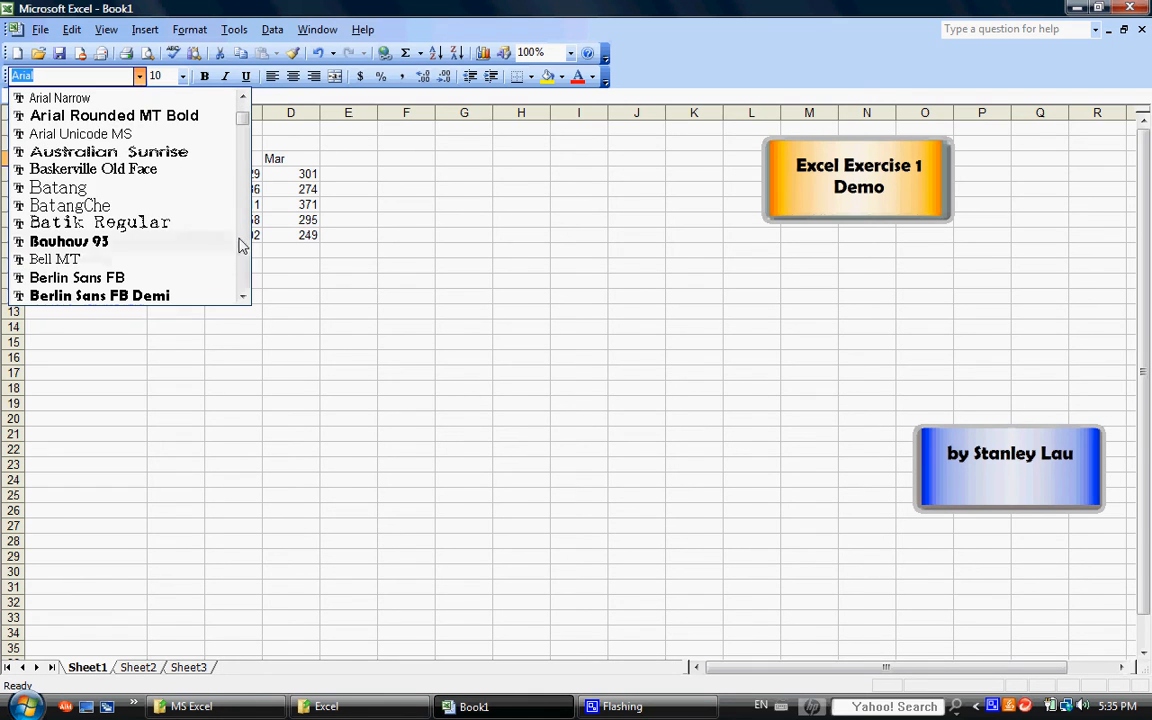
click(150, 277)
click(182, 77)
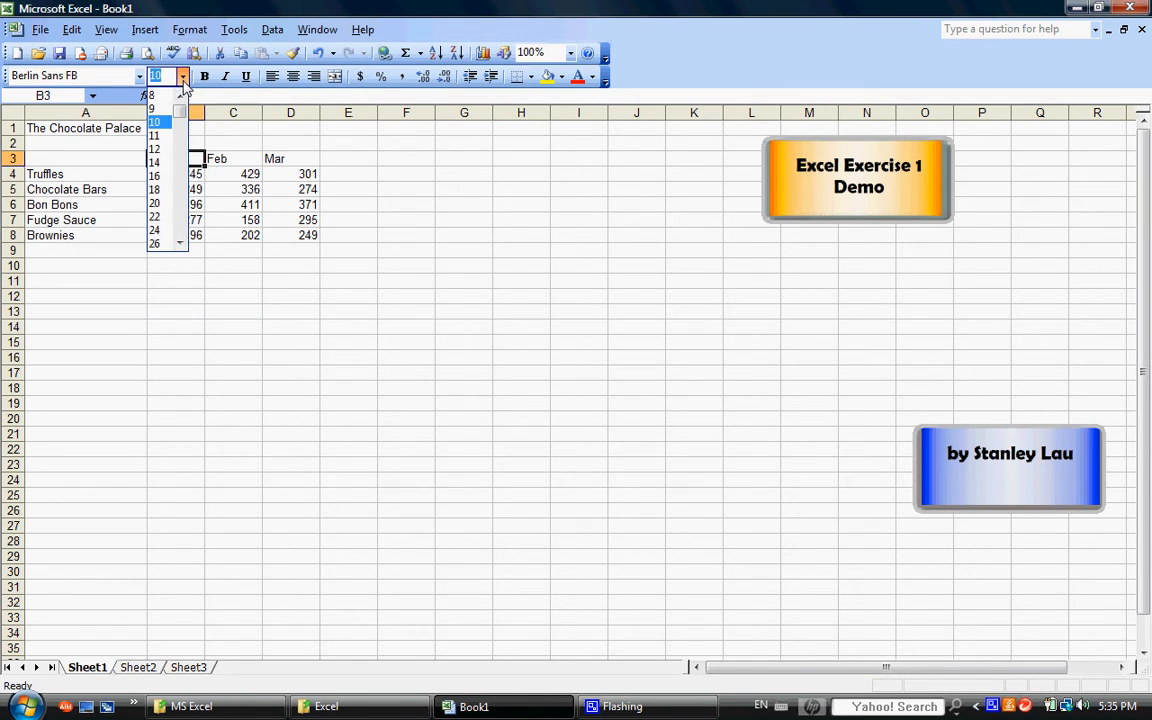
click(158, 204)
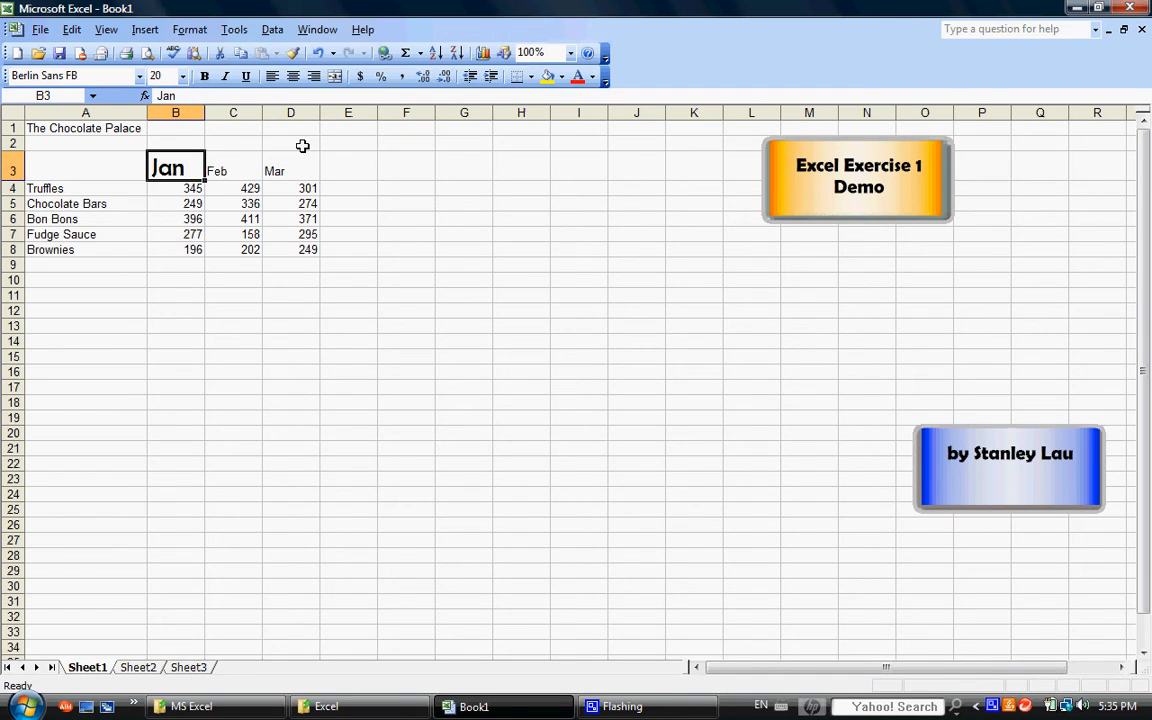
Step: Colour the Jan heading in cell B3 red and try bold on it, turning bold off again
click(590, 78)
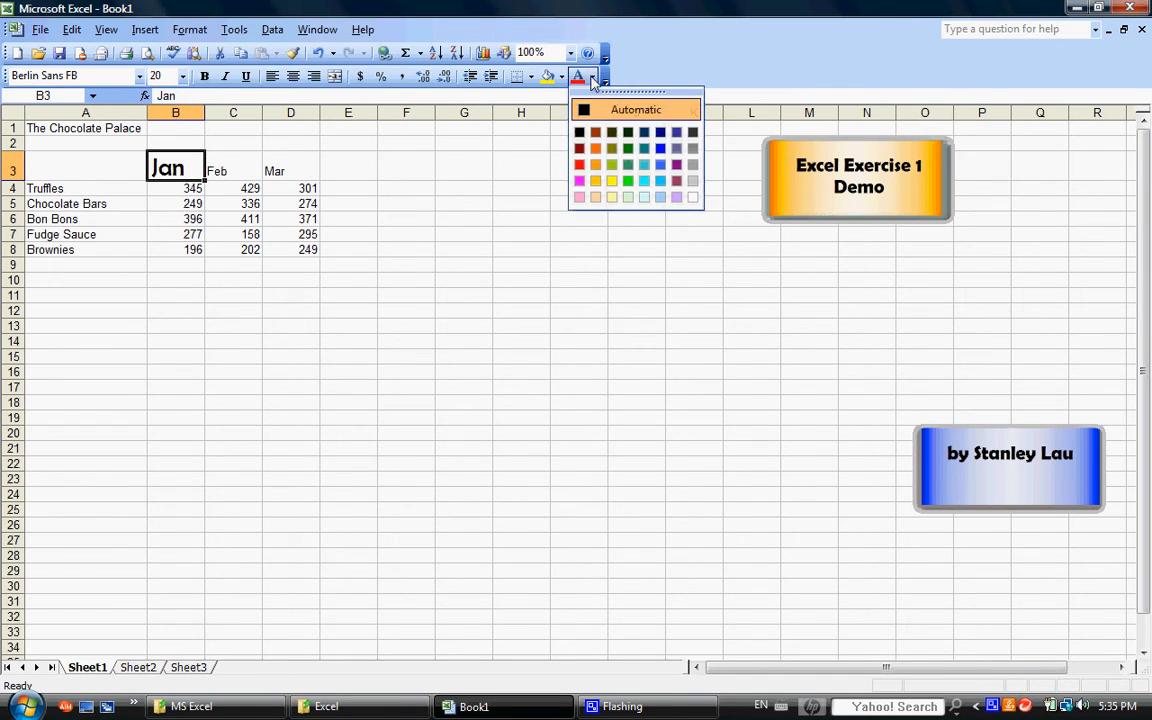
click(581, 160)
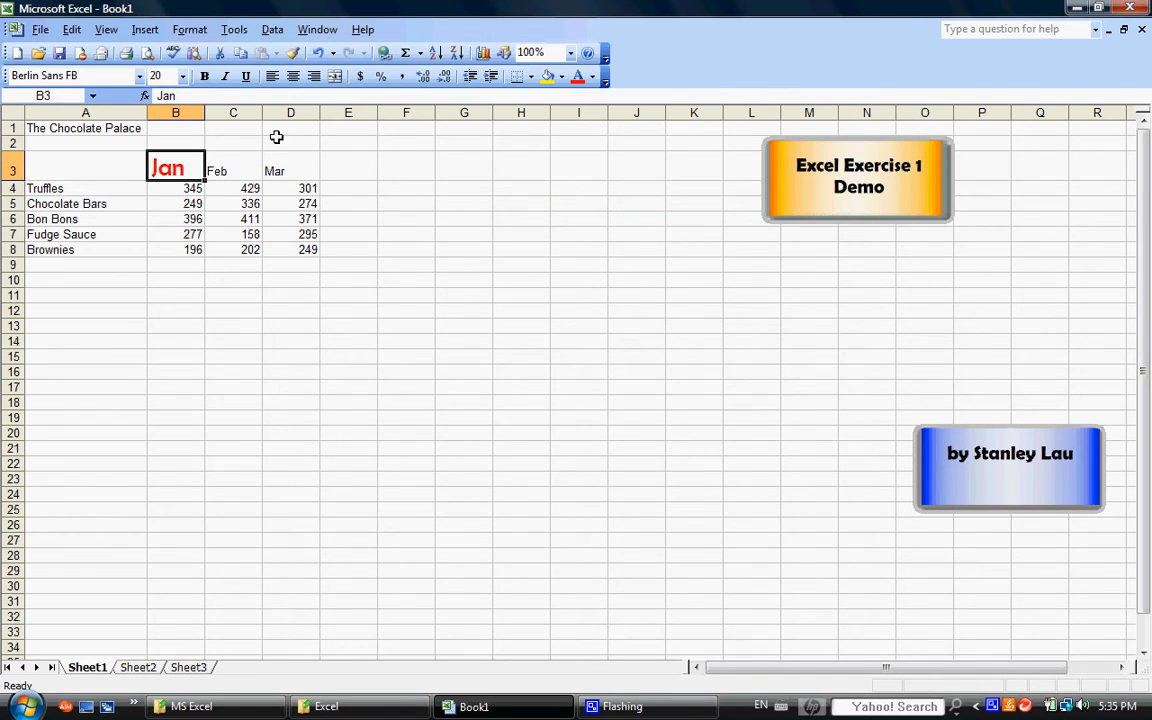
click(205, 78)
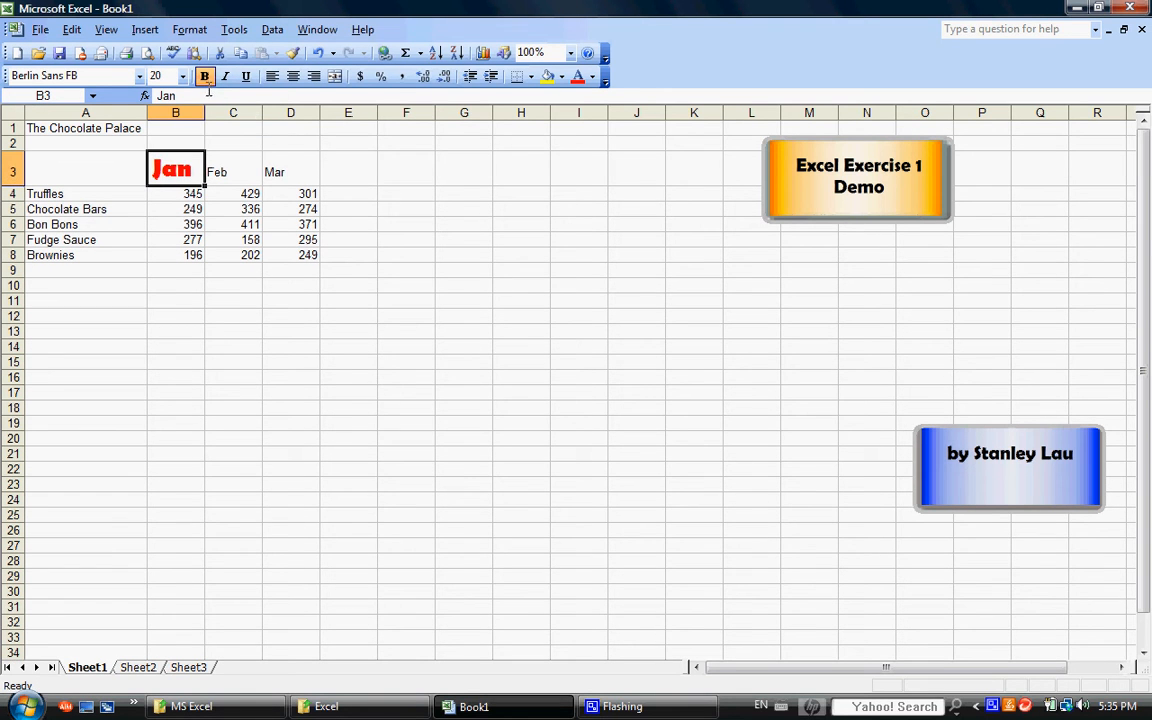
click(205, 76)
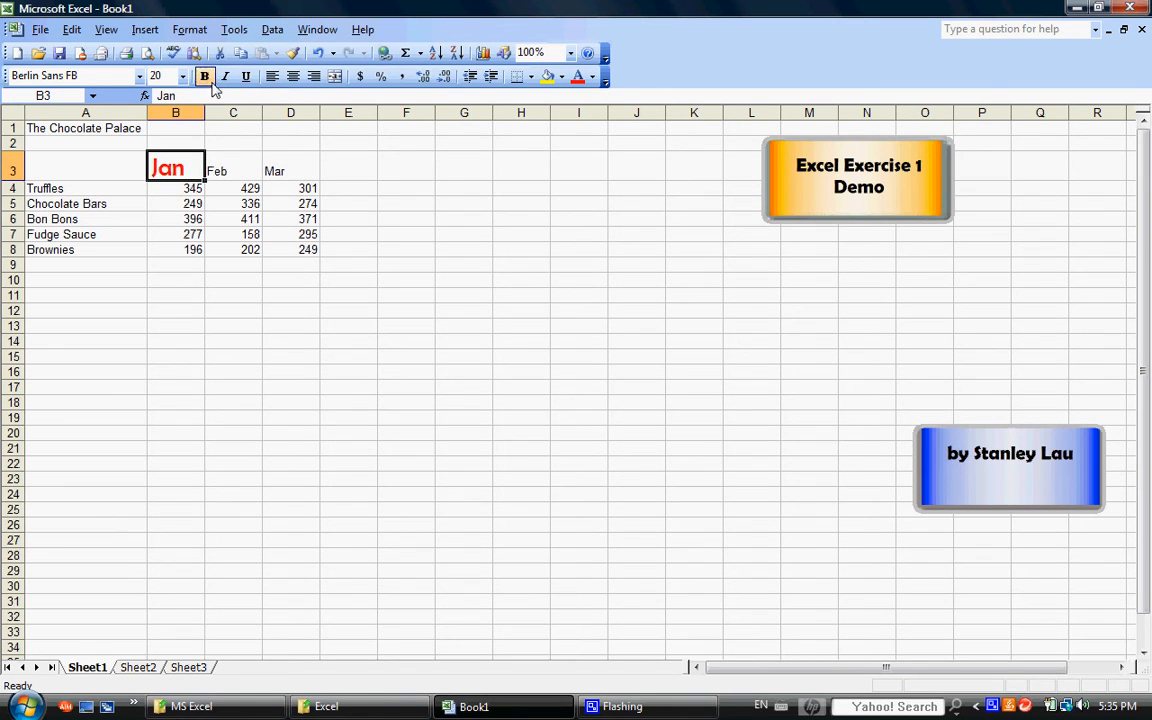
Step: Try centre, right and left alignment on the Truffles label in cell A4
click(242, 189)
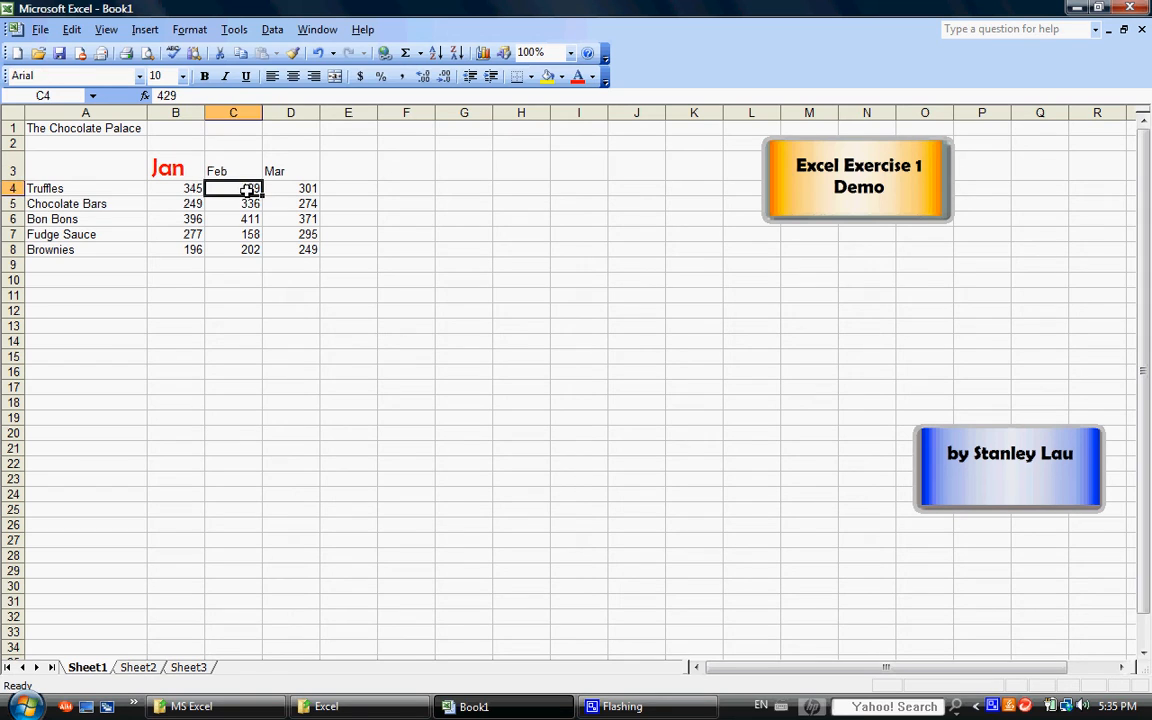
click(90, 190)
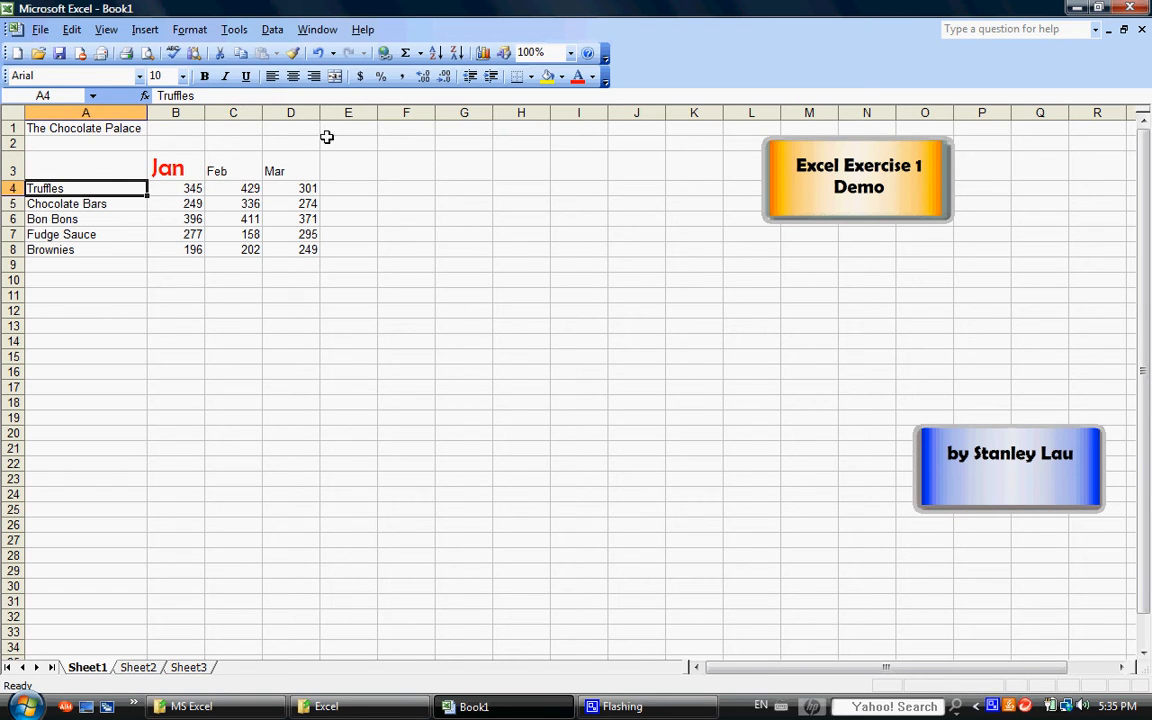
click(294, 79)
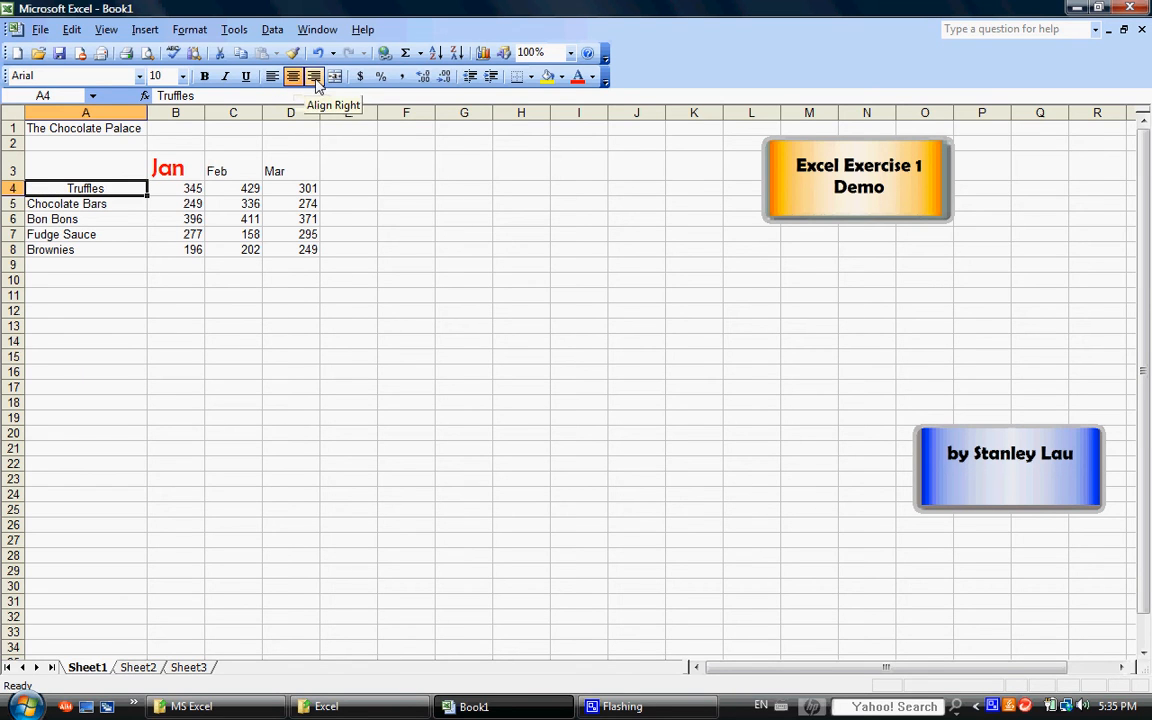
click(315, 80)
click(273, 79)
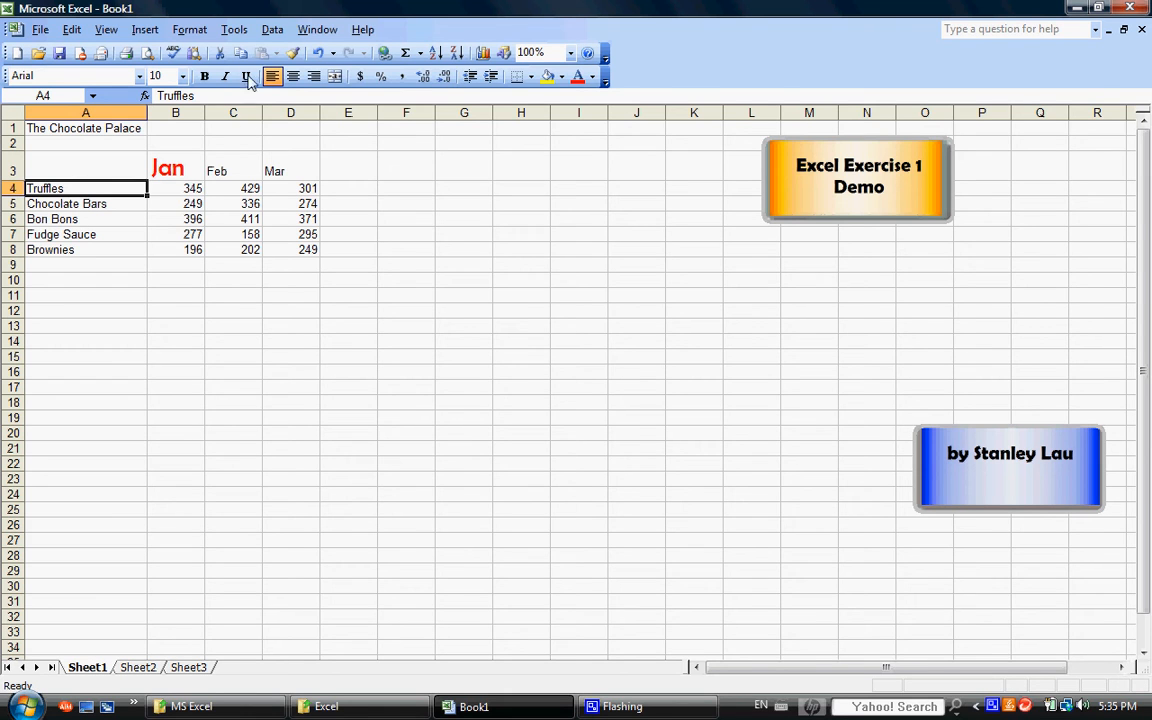
Step: Undo all the alignment changes to cell A4 and the font, size, colour and bold changes to cell B3
click(317, 54)
click(317, 54)
click(317, 54)
click(317, 54)
click(317, 54)
click(317, 54)
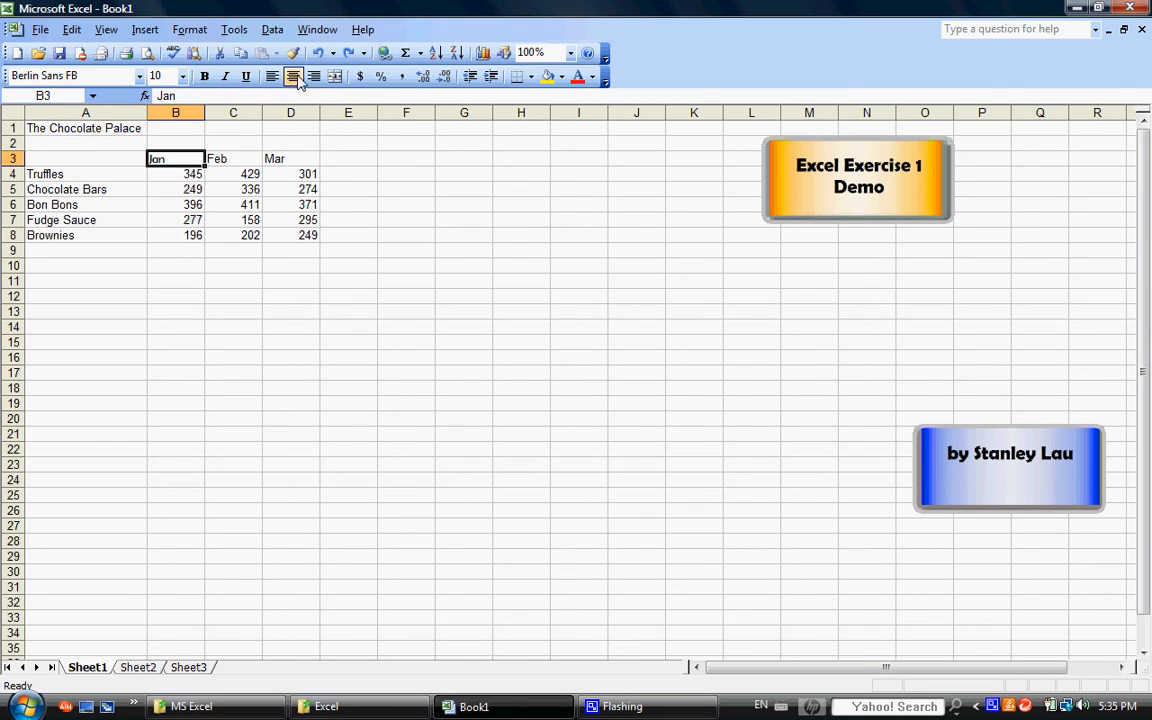
click(317, 54)
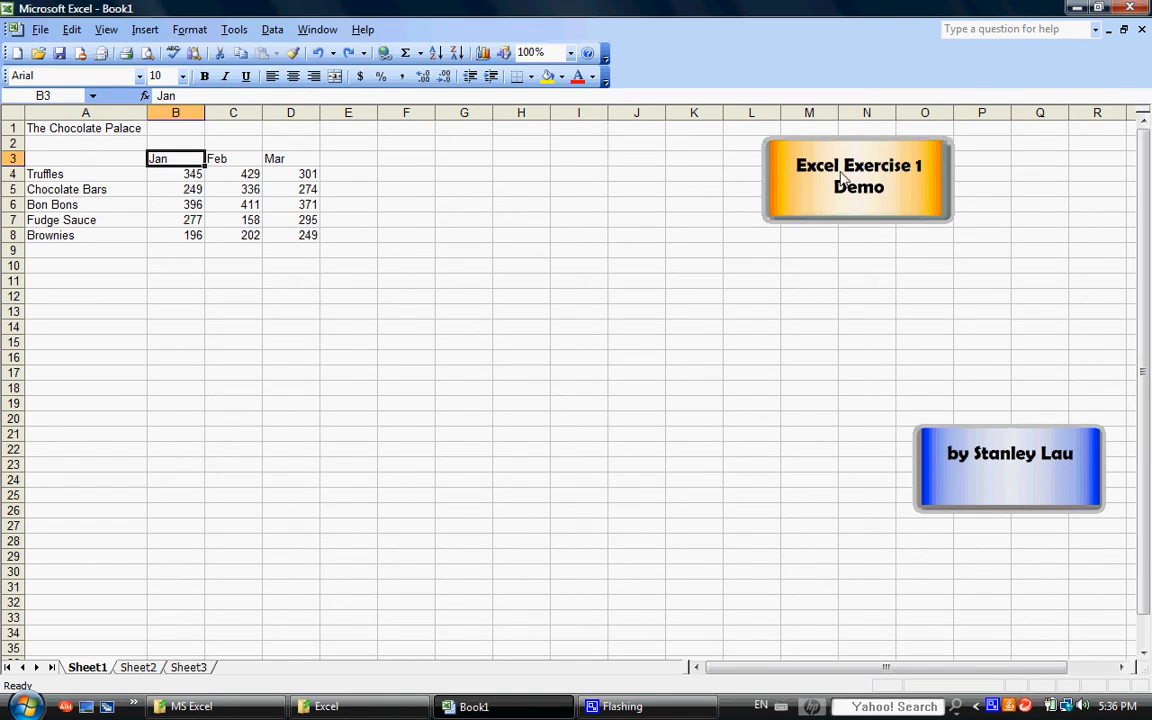
Step: Save the workbook as ss1 on Removable Disk (F:)
click(40, 30)
click(60, 93)
click(425, 194)
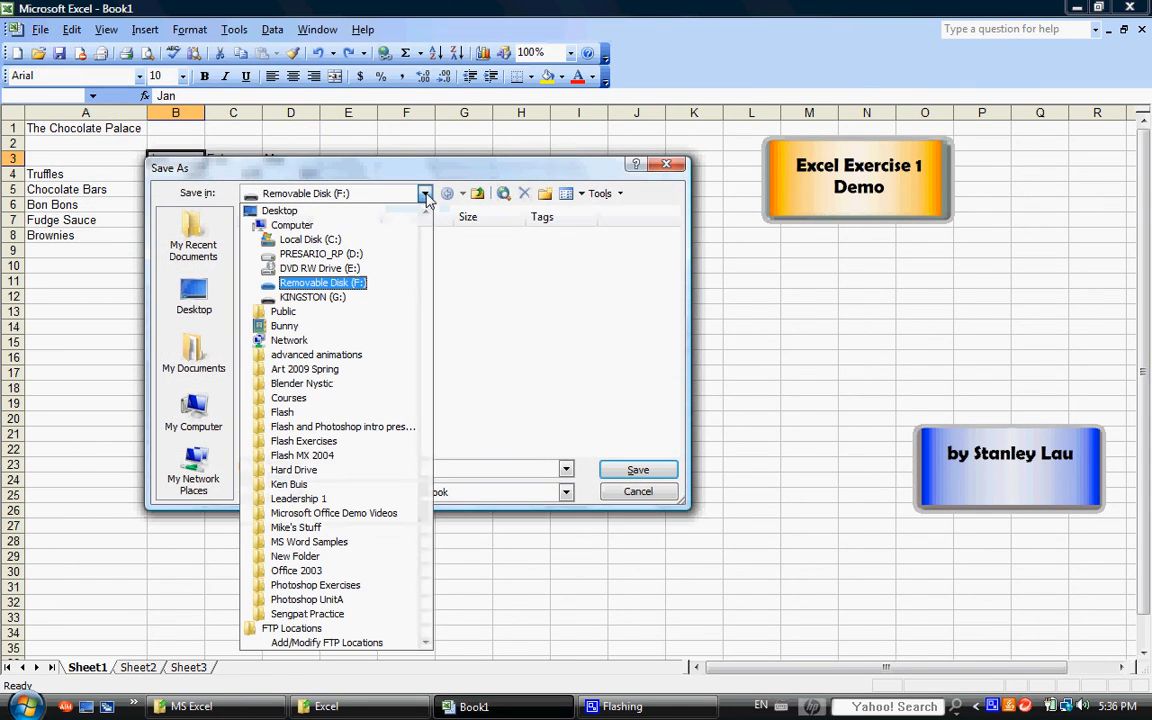
click(357, 286)
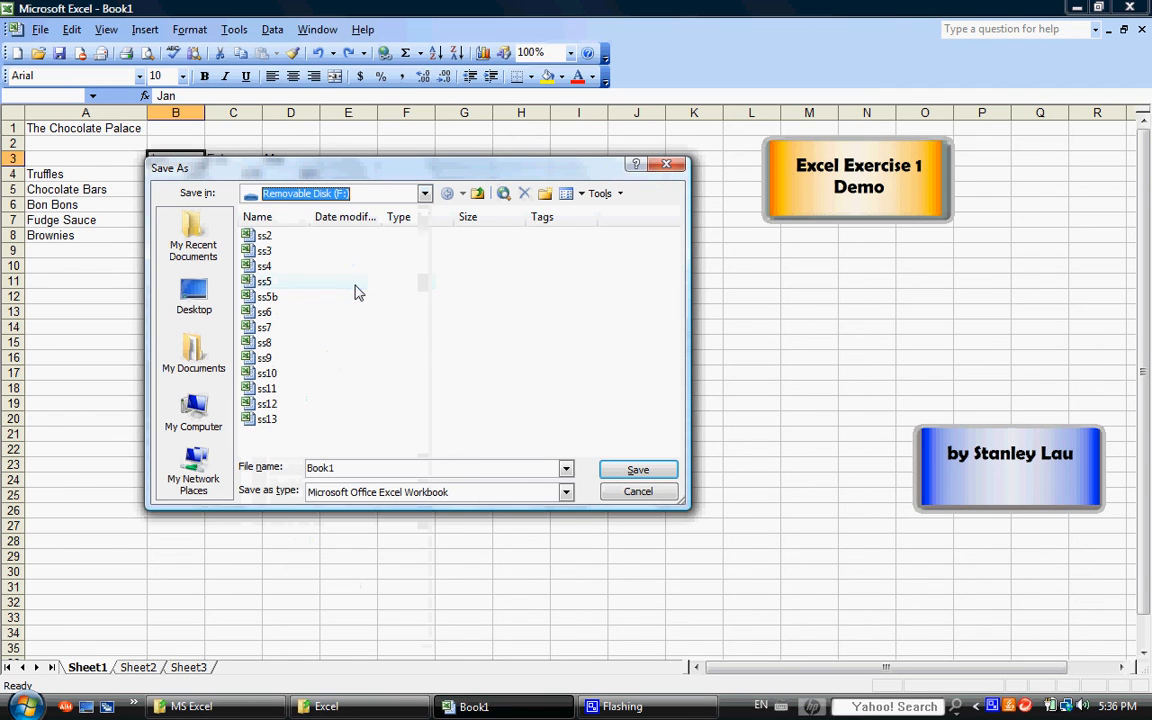
click(371, 467)
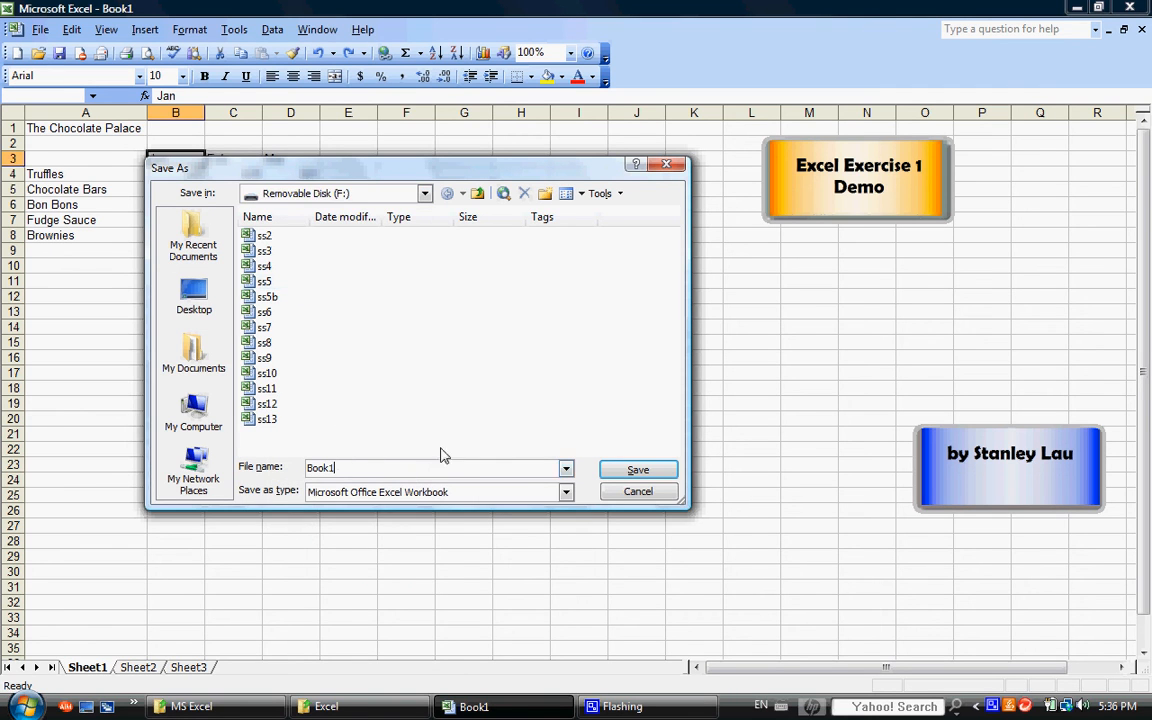
key(BackSpace)
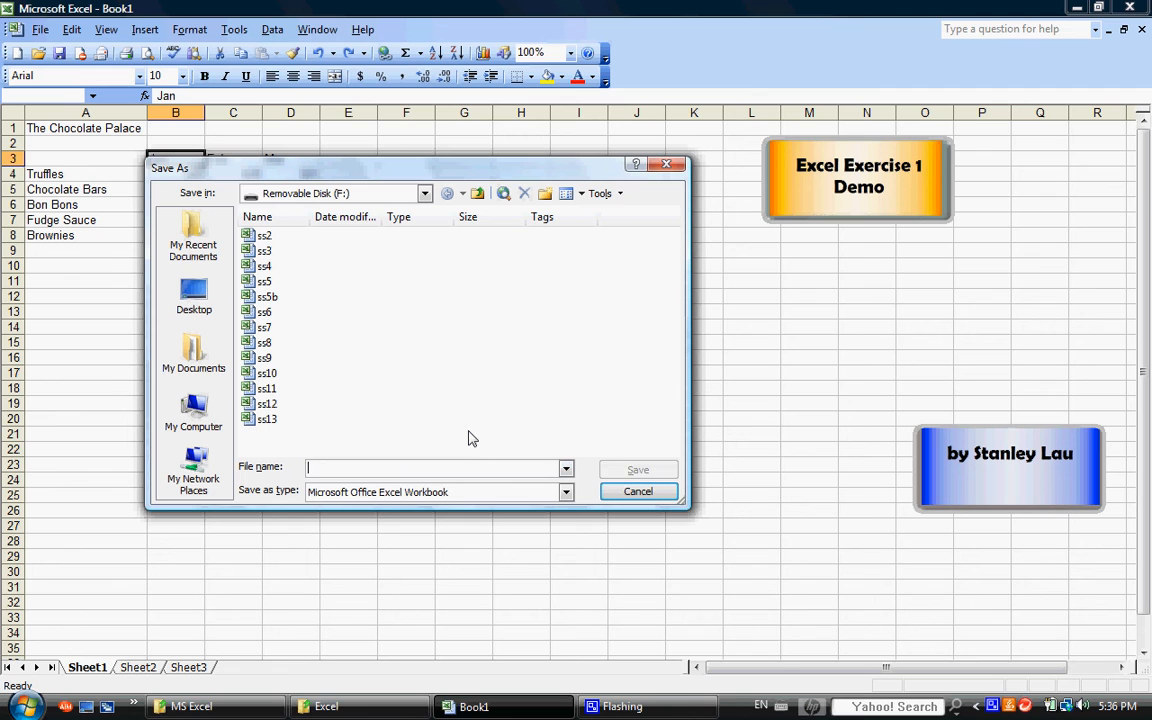
text(ss1)
click(638, 470)
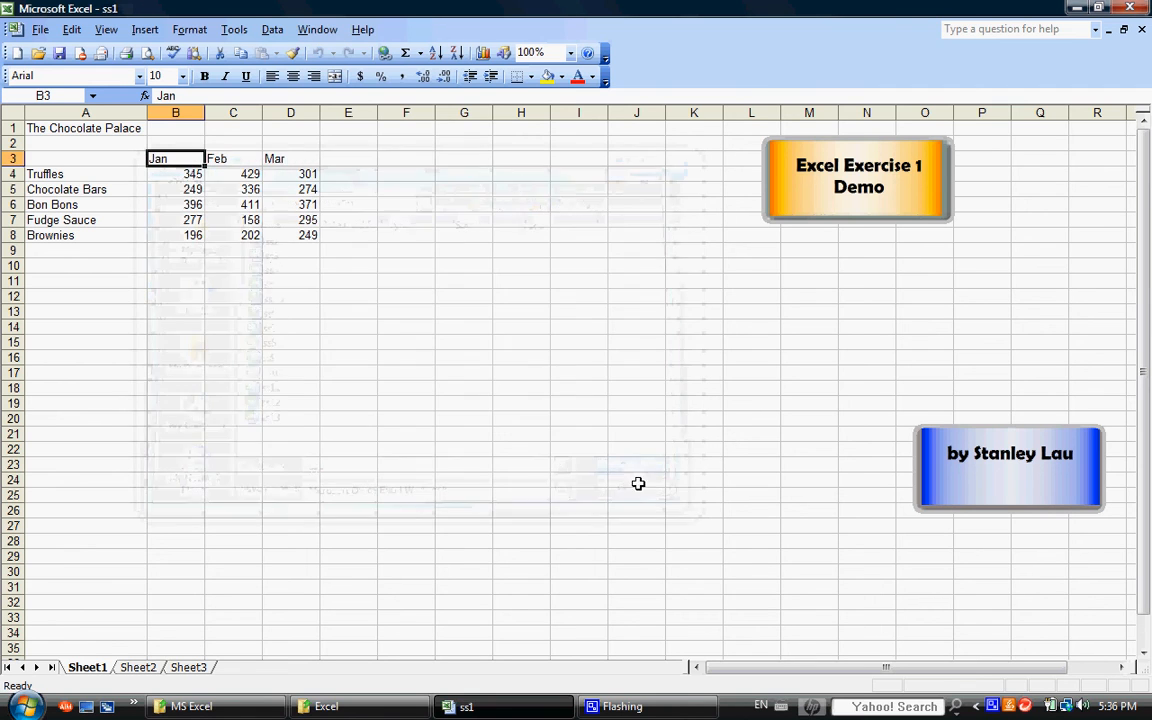